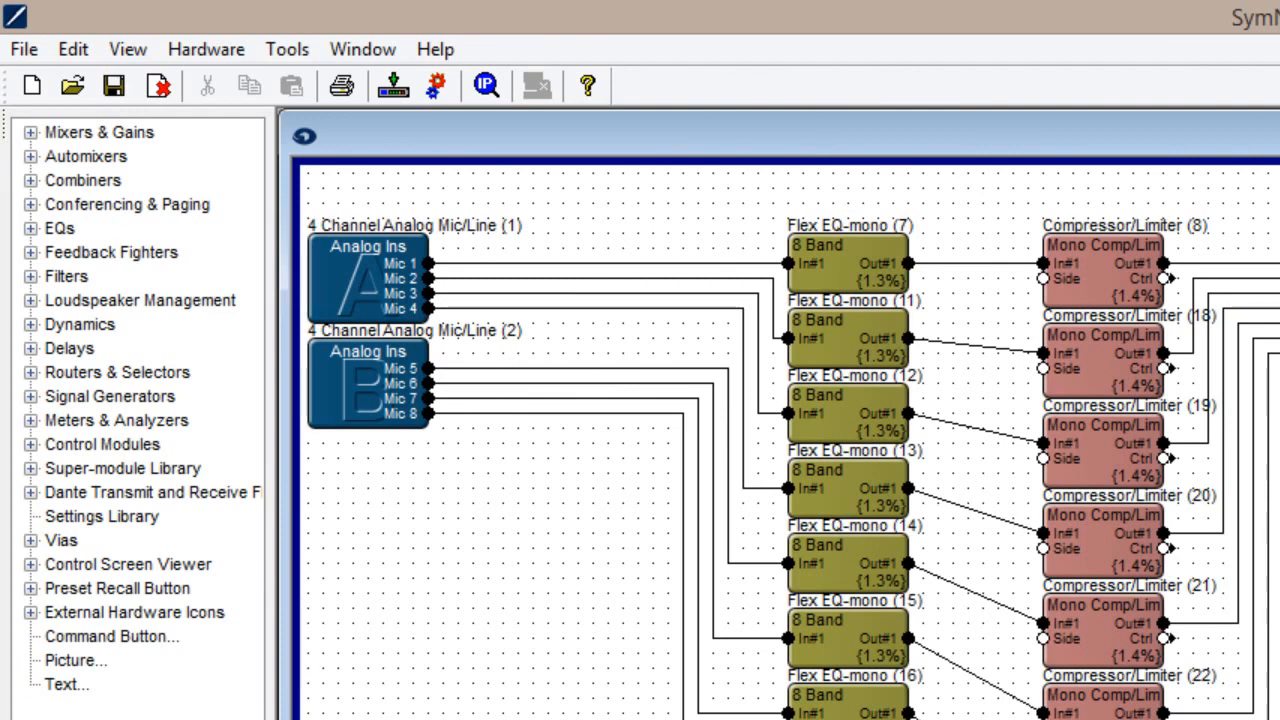
Place an 8-band dual mono Flex EQ over the compressor column in the design.
{"action": "left_click", "coordinate": [31, 229]}
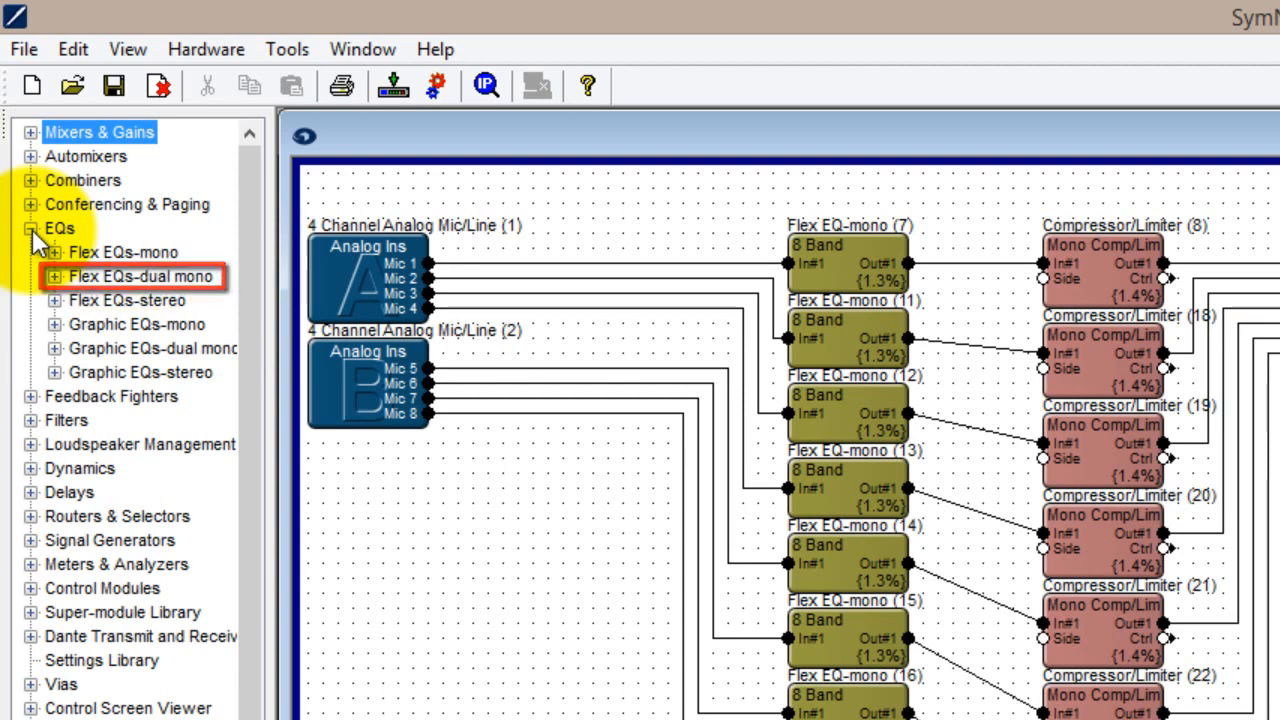
{"action": "left_click", "coordinate": [54, 277]}
{"action": "left_click_drag", "start_coordinate": [118, 420], "coordinate": [975, 253]}
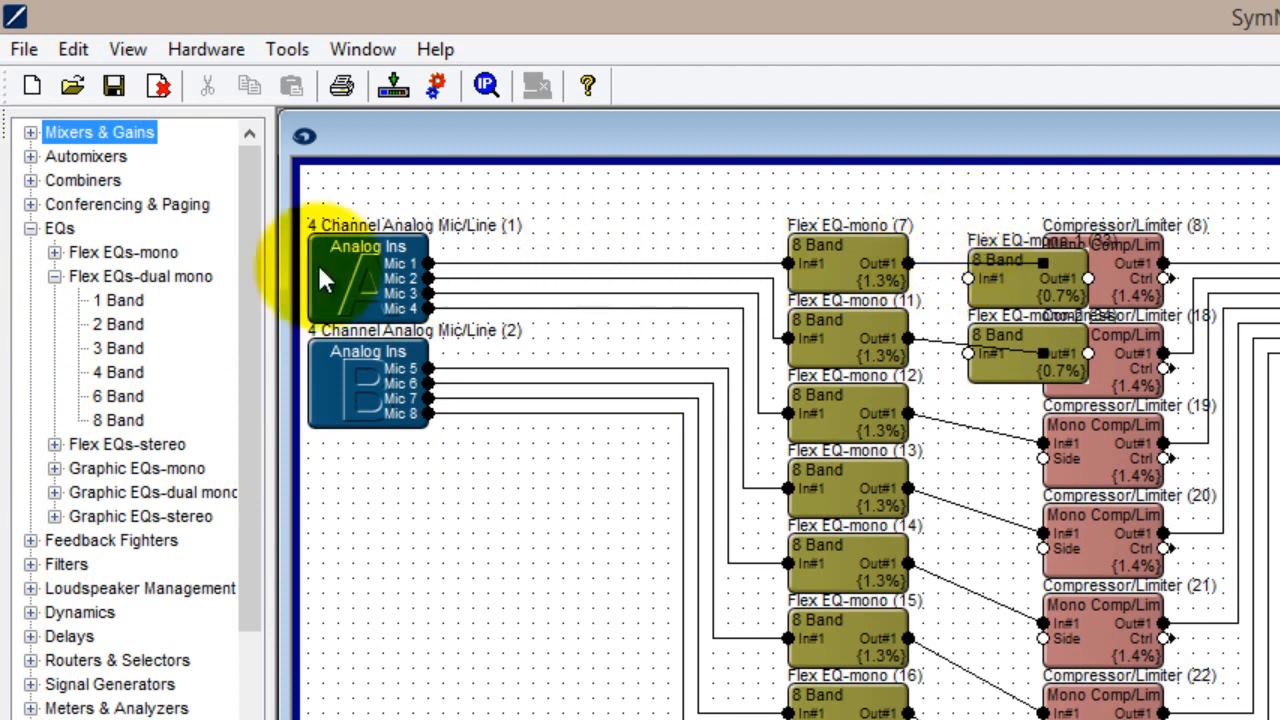
Place an 8-band stereo Flex EQ below the dual mono EQ in the design.
{"action": "left_click", "coordinate": [54, 276]}
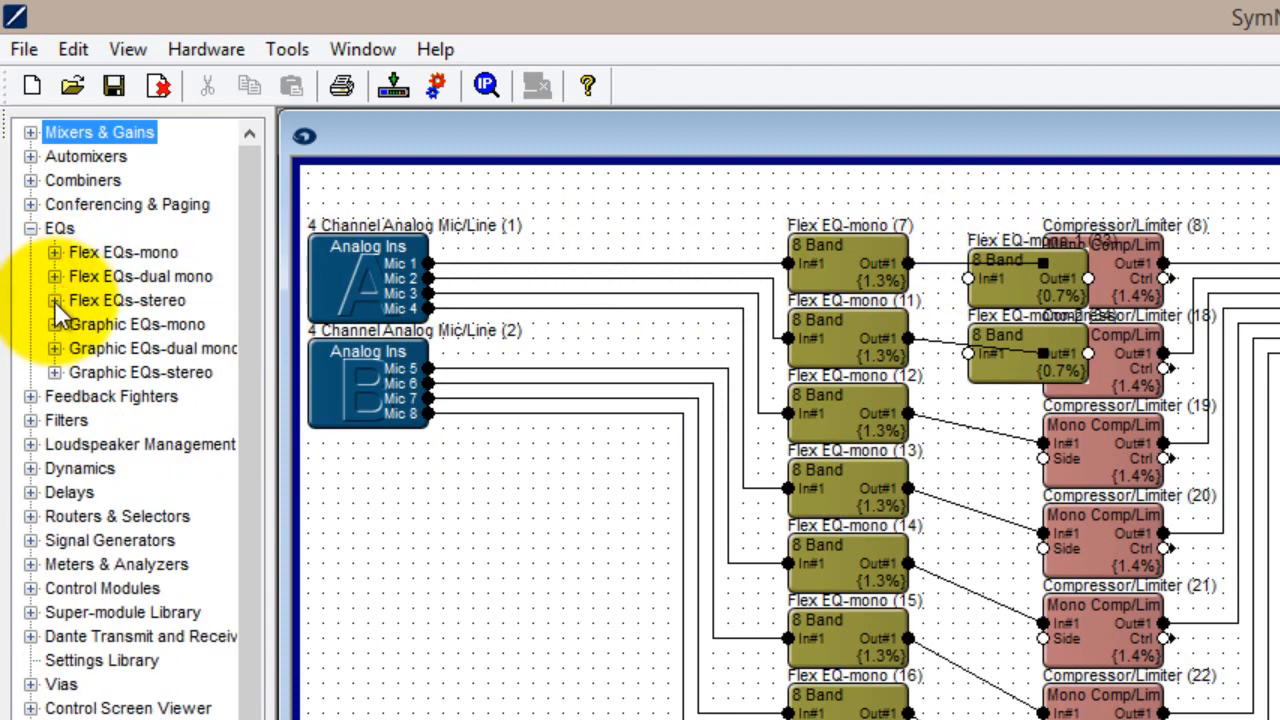
{"action": "left_click", "coordinate": [54, 300]}
{"action": "left_click_drag", "start_coordinate": [120, 446], "coordinate": [1000, 430]}
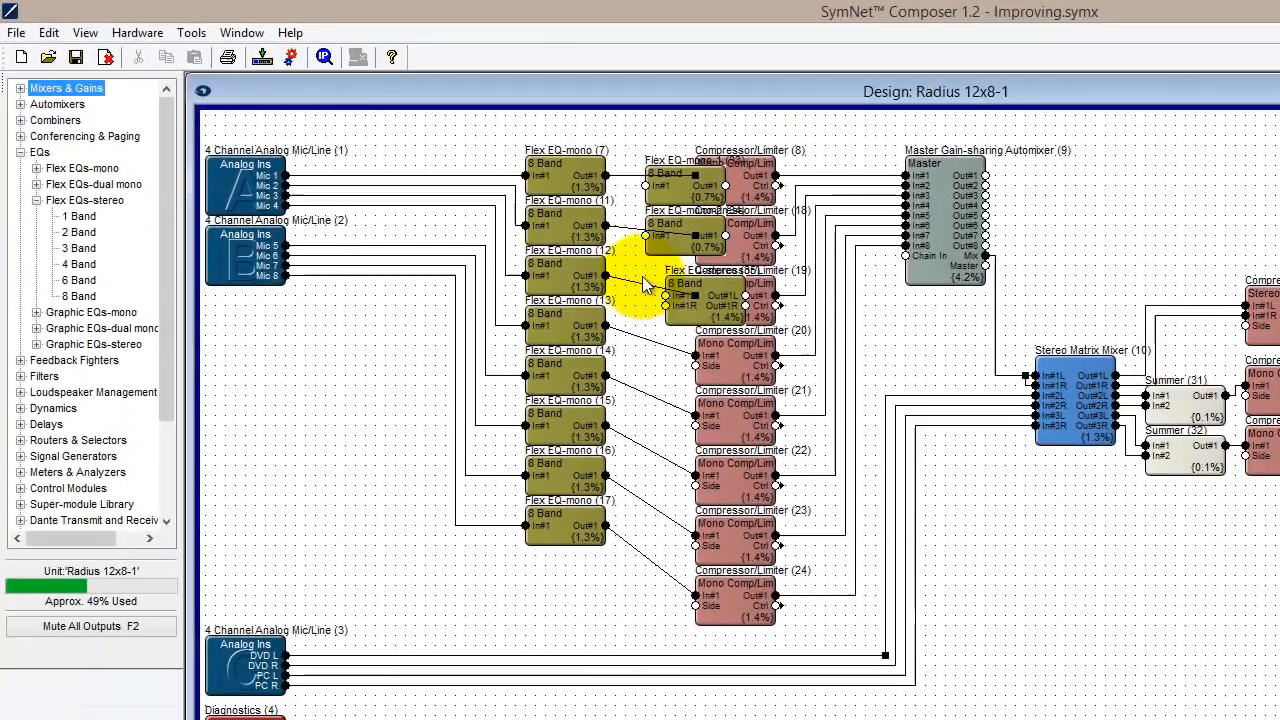
Shape Flex EQ-mono-1's curve: band 1 about -24 dB at 20 Hz, band 3 about +12.9 dB at 286 Hz, and cut band 6 near 4.1 kHz.
{"action": "double_click", "coordinate": [663, 182]}
{"action": "left_click_drag", "start_coordinate": [808, 197], "coordinate": [404, 181]}
{"action": "left_click_drag", "start_coordinate": [310, 267], "coordinate": [311, 320]}
{"action": "left_click_drag", "start_coordinate": [481, 267], "coordinate": [490, 240]}
{"action": "left_click_drag", "start_coordinate": [667, 267], "coordinate": [669, 300]}
{"action": "left_click", "coordinate": [807, 181]}
Shape Flex EQ-mono-2's curve: band 2 about -30.5 dB at 168 Hz and band 5 about +15 dB at 1268 Hz.
{"action": "double_click", "coordinate": [520, 228]}
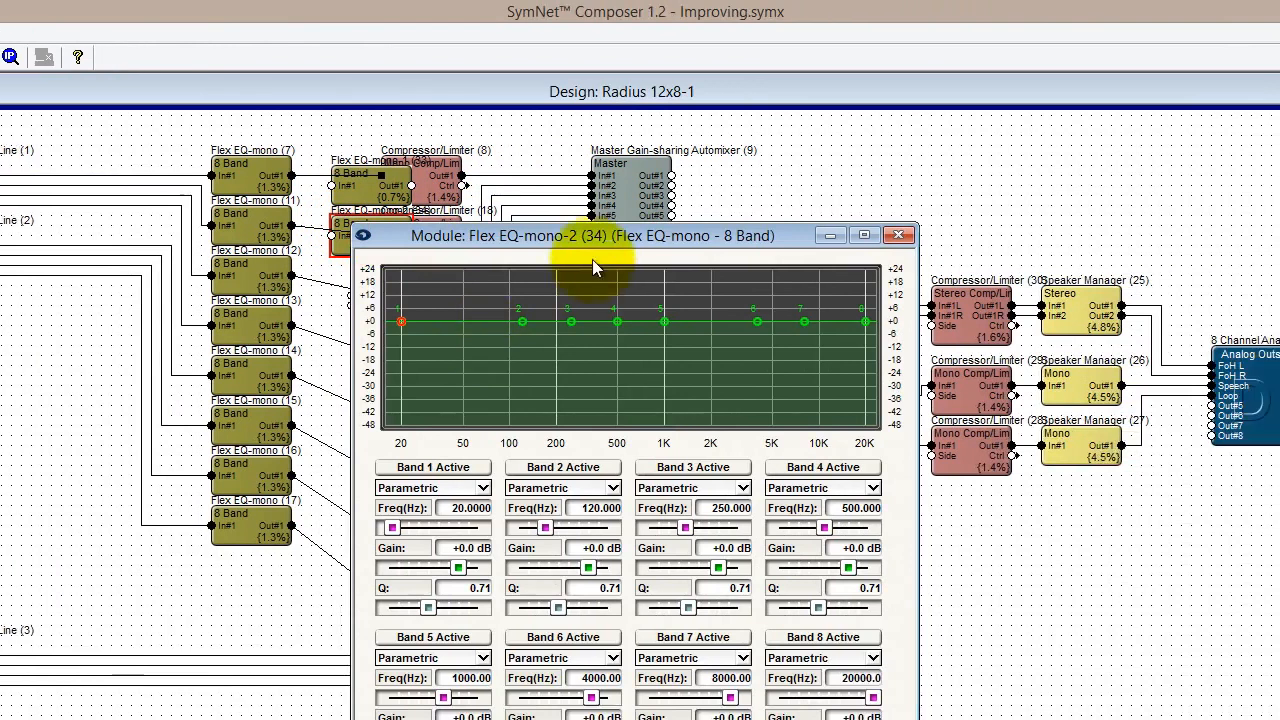
{"action": "left_click_drag", "start_coordinate": [595, 238], "coordinate": [952, 174]}
{"action": "left_click_drag", "start_coordinate": [883, 260], "coordinate": [904, 325]}
{"action": "left_click_drag", "start_coordinate": [1024, 260], "coordinate": [1040, 227]}
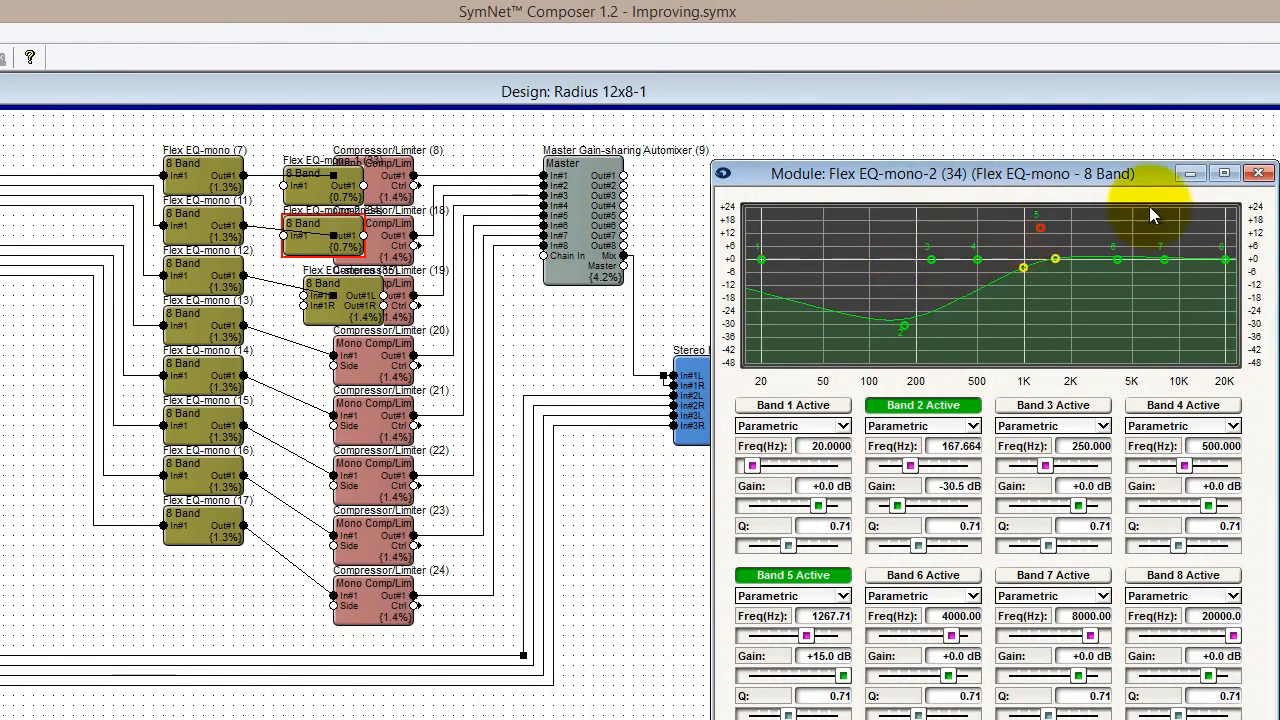
Compare the Flex EQ-mono-1 and Flex EQ-mono-2 control windows side by side, and close both.
{"action": "double_click", "coordinate": [305, 182]}
{"action": "left_click_drag", "start_coordinate": [593, 201], "coordinate": [383, 262]}
{"action": "left_click_drag", "start_coordinate": [828, 177], "coordinate": [789, 257]}
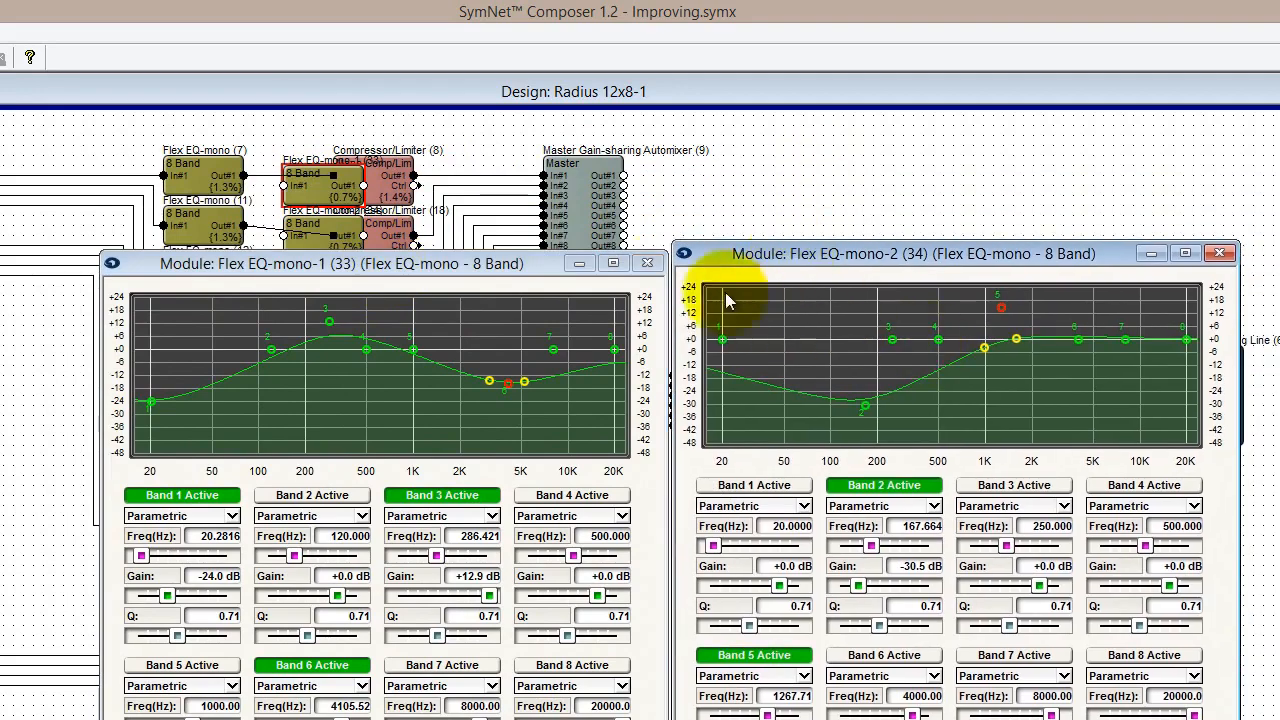
{"action": "left_click", "coordinate": [647, 263]}
{"action": "left_click", "coordinate": [1219, 253]}
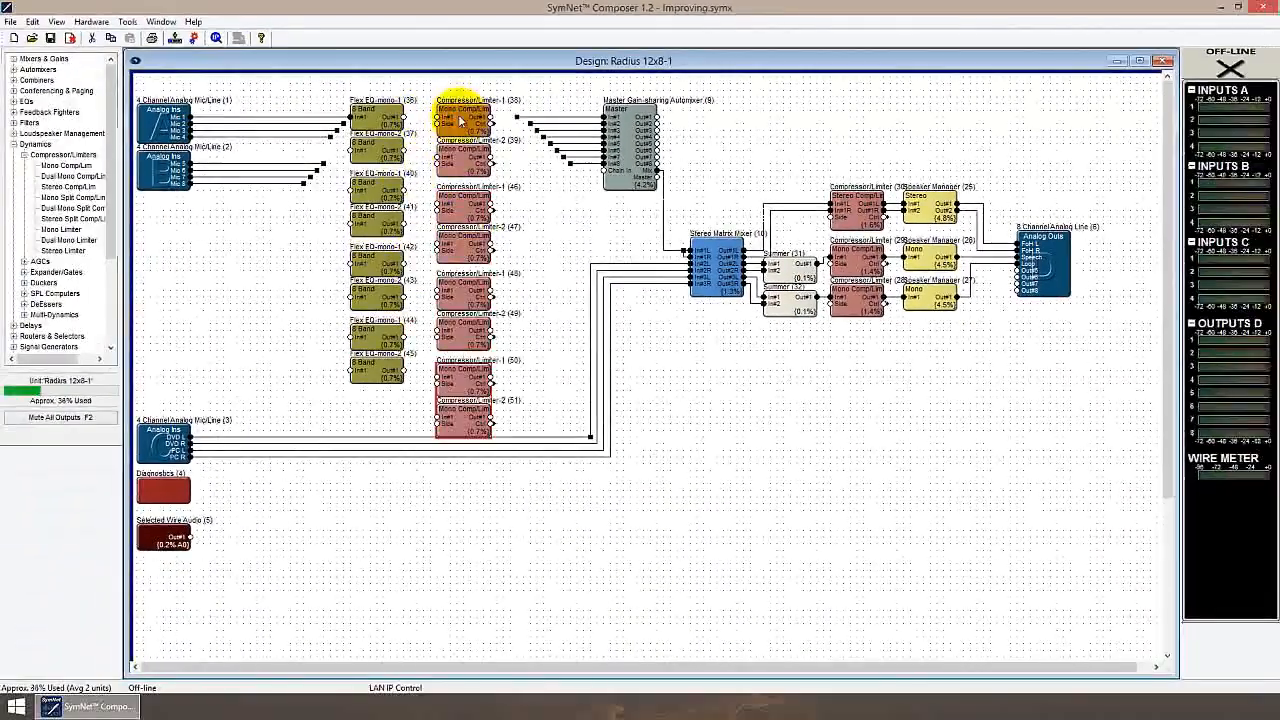
Reattach the loose Mic 2, Mic 3 and Mic 4 wires to the inputs of Flex EQs (37), (40) and (41).
{"action": "right_click", "coordinate": [343, 125]}
{"action": "left_click", "coordinate": [364, 131]}
{"action": "left_click", "coordinate": [350, 150]}
{"action": "right_click", "coordinate": [337, 131]}
{"action": "left_click", "coordinate": [358, 138]}
{"action": "left_click", "coordinate": [350, 190]}
{"action": "right_click", "coordinate": [330, 138]}
{"action": "left_click", "coordinate": [351, 145]}
{"action": "left_click", "coordinate": [350, 224]}
Reattach the loose Mic 5 to Mic 8 wires to the inputs of Flex EQs (42), (43), (44) and (45).
{"action": "right_click", "coordinate": [324, 164]}
{"action": "left_click", "coordinate": [345, 171]}
{"action": "left_click", "coordinate": [350, 264]}
{"action": "right_click", "coordinate": [317, 171]}
{"action": "left_click", "coordinate": [341, 178]}
{"action": "left_click", "coordinate": [350, 297]}
{"action": "right_click", "coordinate": [310, 177]}
{"action": "left_click", "coordinate": [328, 184]}
{"action": "left_click", "coordinate": [350, 337]}
{"action": "right_click", "coordinate": [304, 184]}
{"action": "left_click", "coordinate": [322, 192]}
{"action": "left_click", "coordinate": [350, 370]}
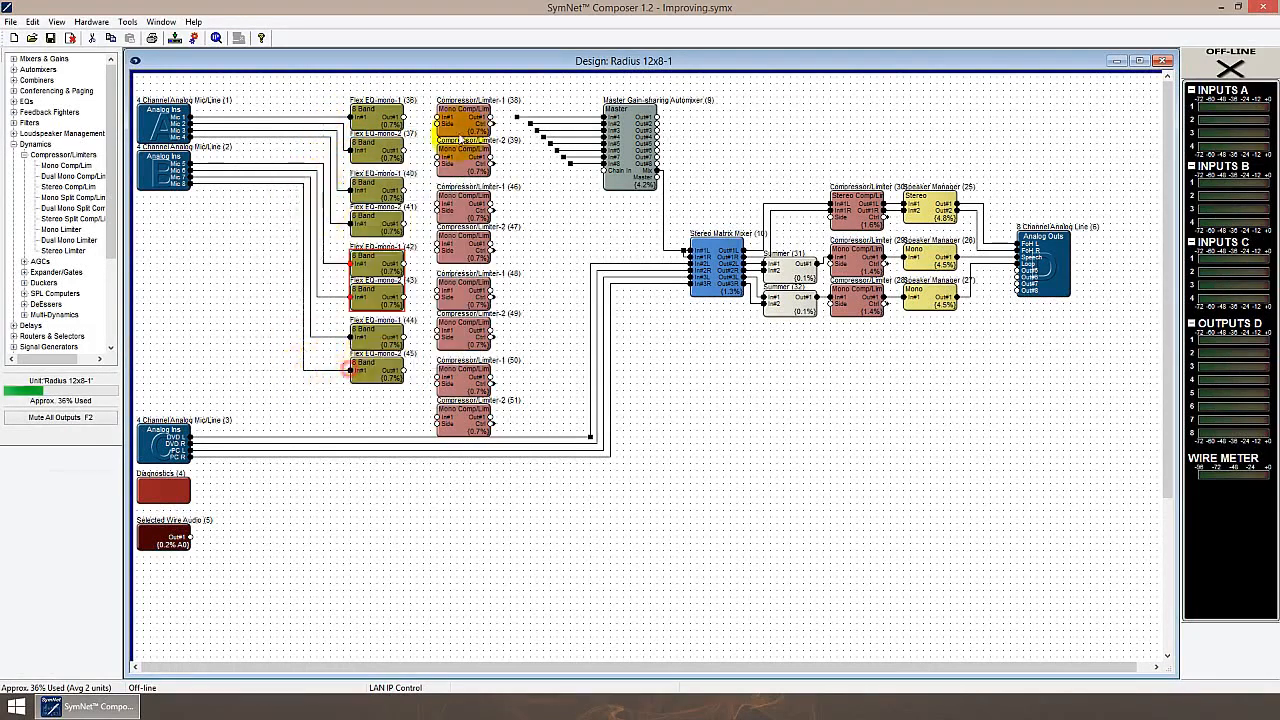
Connect the Flex EQ outputs to the compressor inputs, and reattach automixer input wires 1 to 4 to compressor outputs (38), (39), (46) and (47).
{"action": "left_click", "coordinate": [404, 371]}
{"action": "left_click", "coordinate": [437, 417]}
{"action": "right_click", "coordinate": [517, 118]}
{"action": "left_click", "coordinate": [538, 125]}
{"action": "left_click", "coordinate": [491, 118]}
{"action": "right_click", "coordinate": [530, 124]}
{"action": "left_click", "coordinate": [549, 131]}
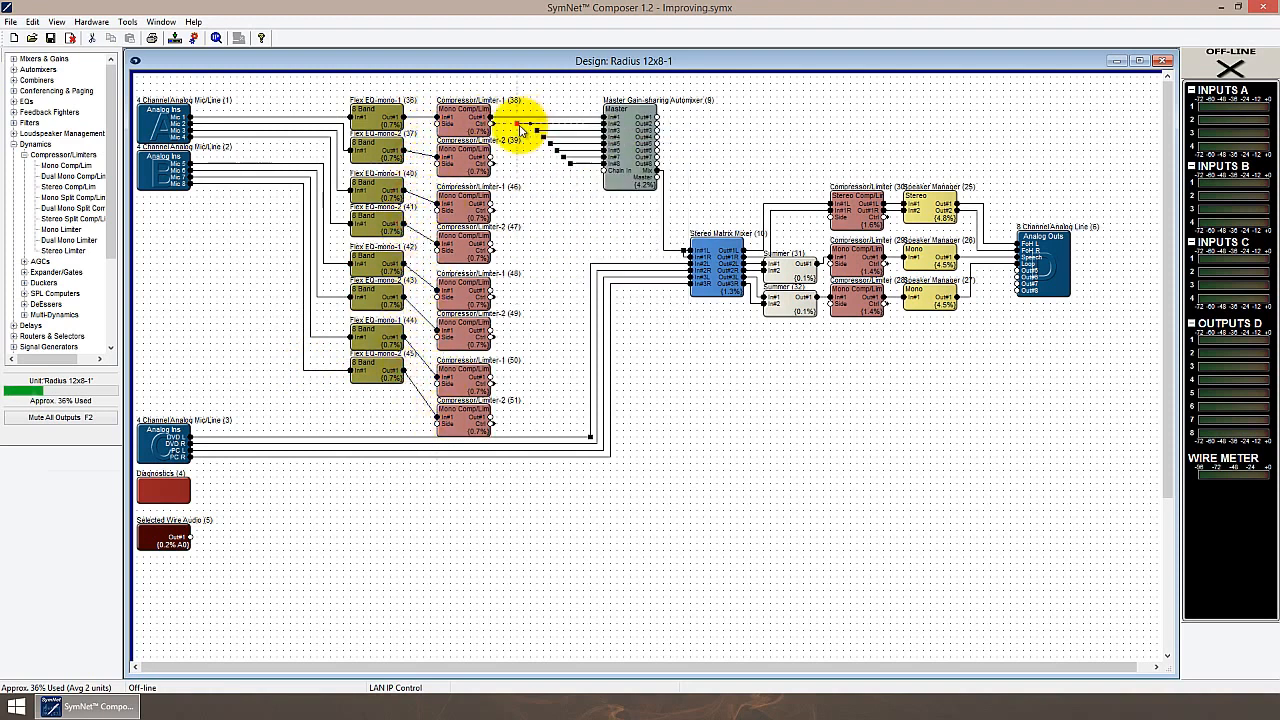
{"action": "left_click", "coordinate": [491, 158]}
{"action": "right_click", "coordinate": [537, 131]}
{"action": "left_click", "coordinate": [557, 139]}
{"action": "left_click", "coordinate": [491, 204]}
{"action": "right_click", "coordinate": [544, 137]}
{"action": "left_click", "coordinate": [564, 146]}
{"action": "left_click", "coordinate": [491, 244]}
Reattach automixer input wires 5 to 8 to the outputs of compressors (48), (49), (50) and (51).
{"action": "right_click", "coordinate": [551, 144]}
{"action": "left_click", "coordinate": [577, 153]}
{"action": "left_click", "coordinate": [491, 290]}
{"action": "right_click", "coordinate": [558, 151]}
{"action": "left_click", "coordinate": [578, 159]}
{"action": "left_click", "coordinate": [491, 330]}
{"action": "right_click", "coordinate": [565, 158]}
{"action": "left_click", "coordinate": [585, 166]}
{"action": "left_click", "coordinate": [491, 377]}
{"action": "right_click", "coordinate": [571, 164]}
{"action": "left_click", "coordinate": [591, 172]}
{"action": "left_click", "coordinate": [491, 417]}
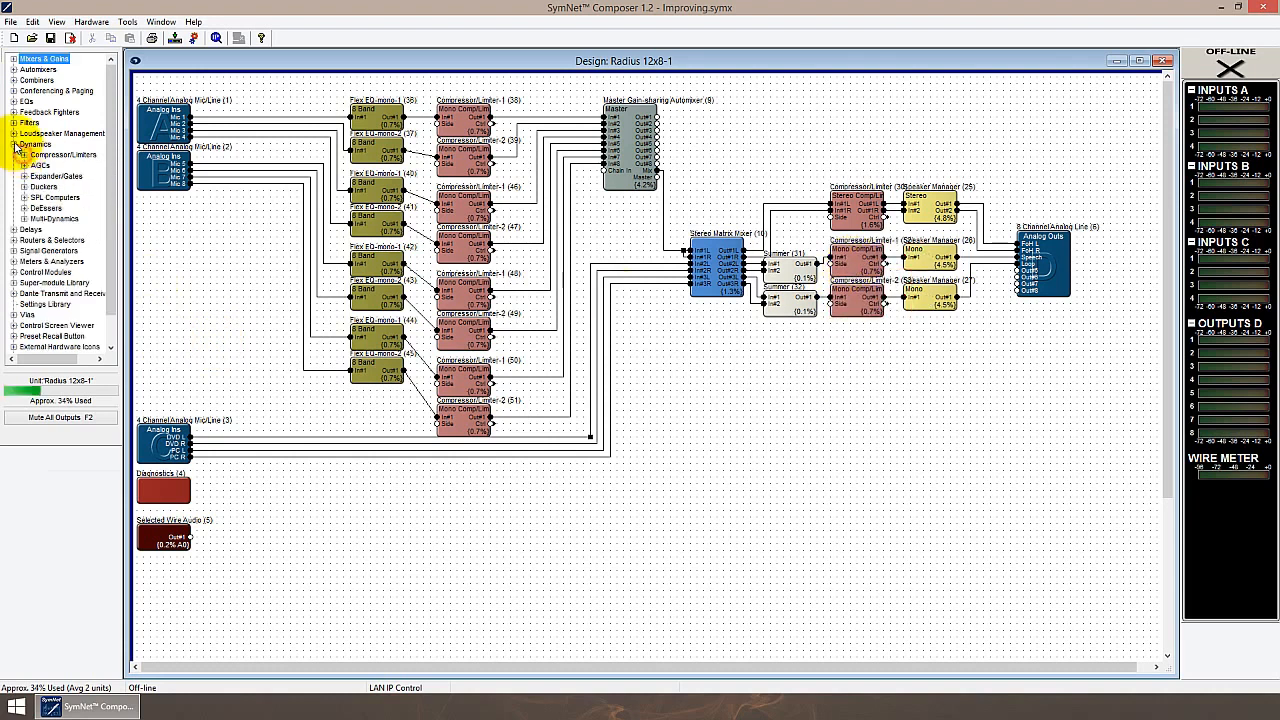
Replace the two mono Speaker Managers (26) and (27) with one dual mono loudspeaker management module.
{"action": "left_click", "coordinate": [14, 144]}
{"action": "left_click", "coordinate": [14, 133]}
{"action": "mouse_move", "coordinate": [37, 155]}
{"action": "left_mouse_down"}
{"action": "mouse_move", "coordinate": [947, 392]}
{"action": "mouse_move", "coordinate": [941, 268]}
{"action": "mouse_move", "coordinate": [904, 292]}
{"action": "left_mouse_up"}
{"action": "left_click", "coordinate": [930, 257]}
{"action": "left_click", "coordinate": [930, 292], "text": "shift"}
{"action": "key", "text": "Delete"}
{"action": "left_click", "coordinate": [962, 316]}
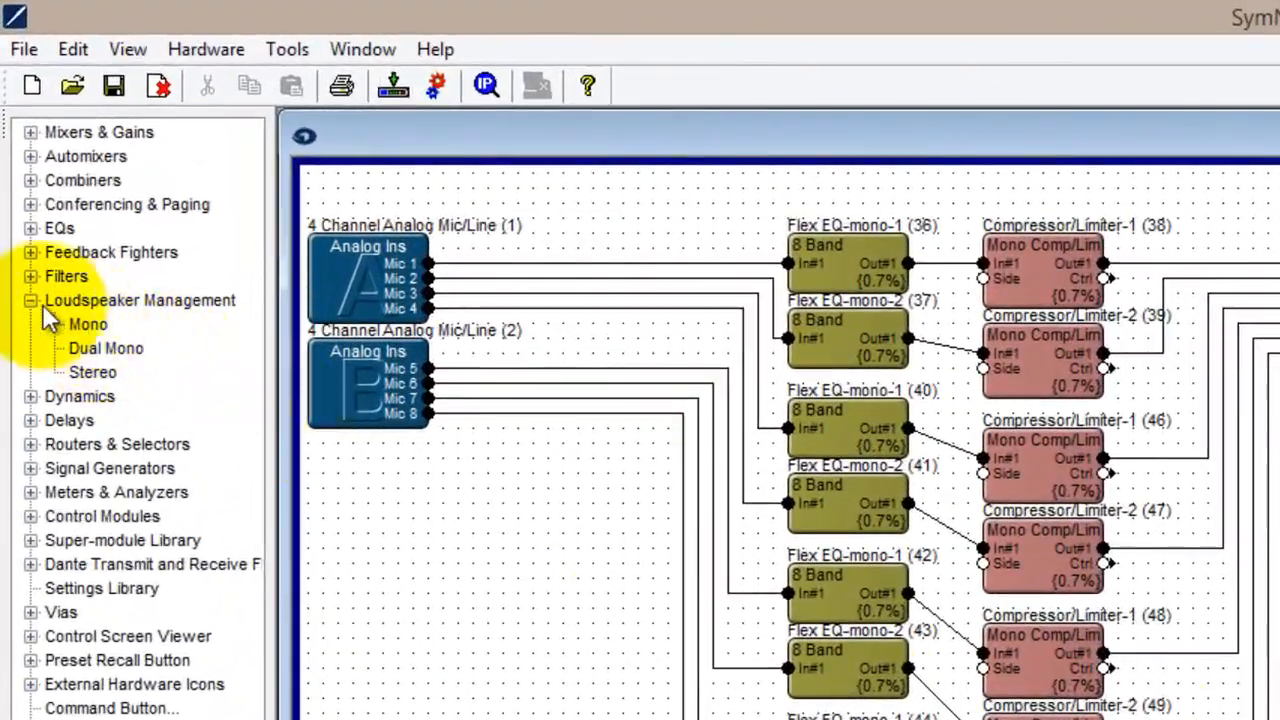
Create a super-module named "Input processing" with 8 inputs and 8 outputs in the empty area below the mixer.
{"action": "left_click", "coordinate": [31, 300]}
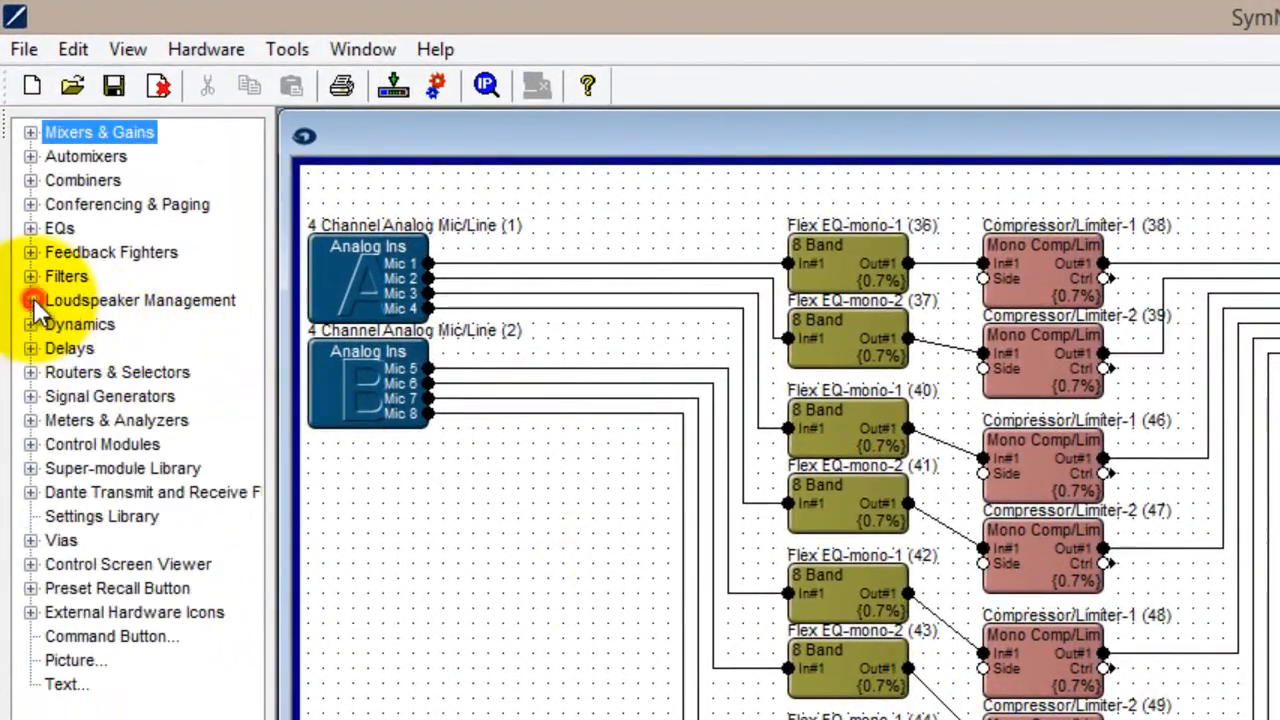
{"action": "left_click", "coordinate": [31, 469]}
{"action": "left_click_drag", "start_coordinate": [95, 490], "coordinate": [741, 477]}
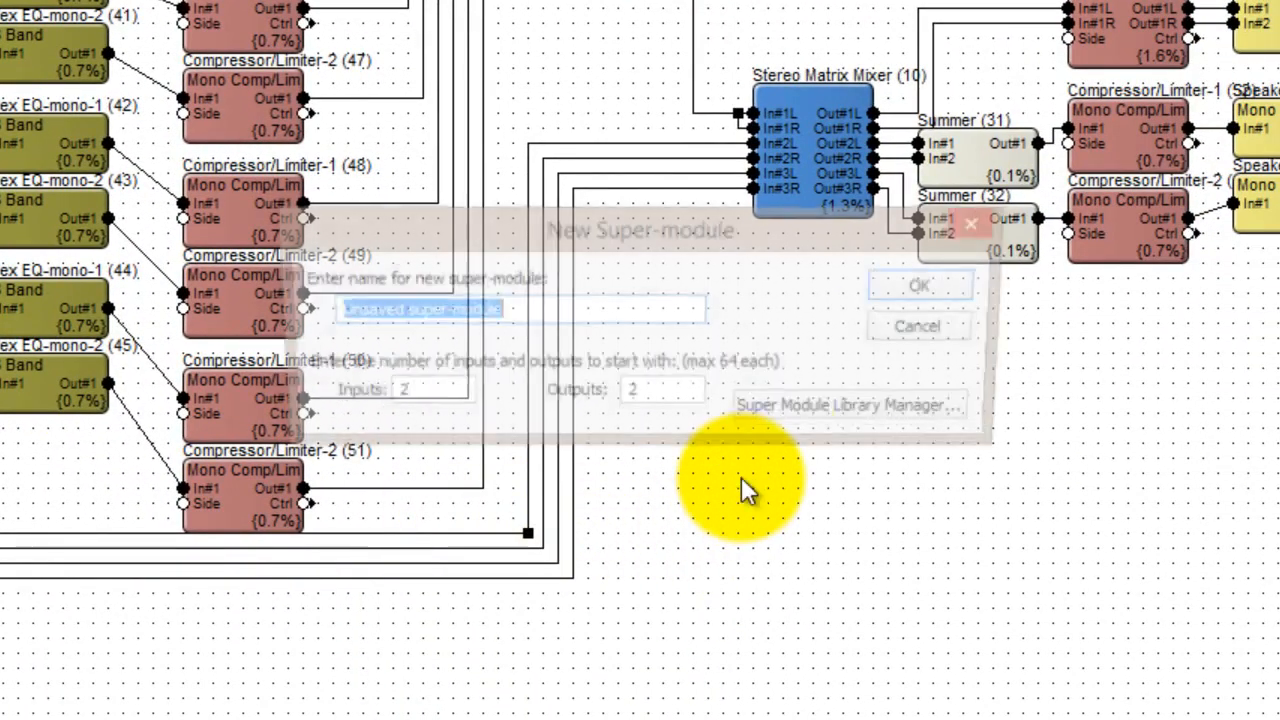
{"action": "type", "text": "Input processing"}
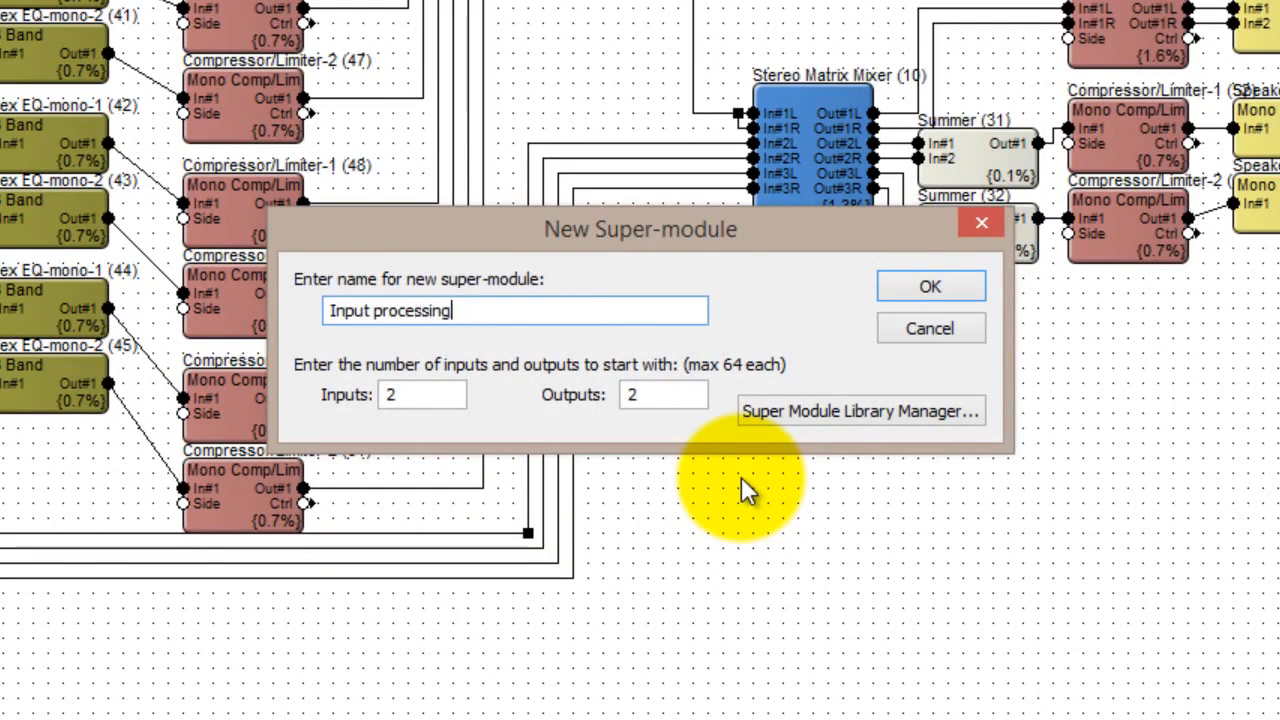
{"action": "left_click_drag", "start_coordinate": [414, 392], "coordinate": [376, 391]}
{"action": "type", "text": "8"}
{"action": "left_click_drag", "start_coordinate": [663, 393], "coordinate": [610, 395]}
{"action": "type", "text": "8"}
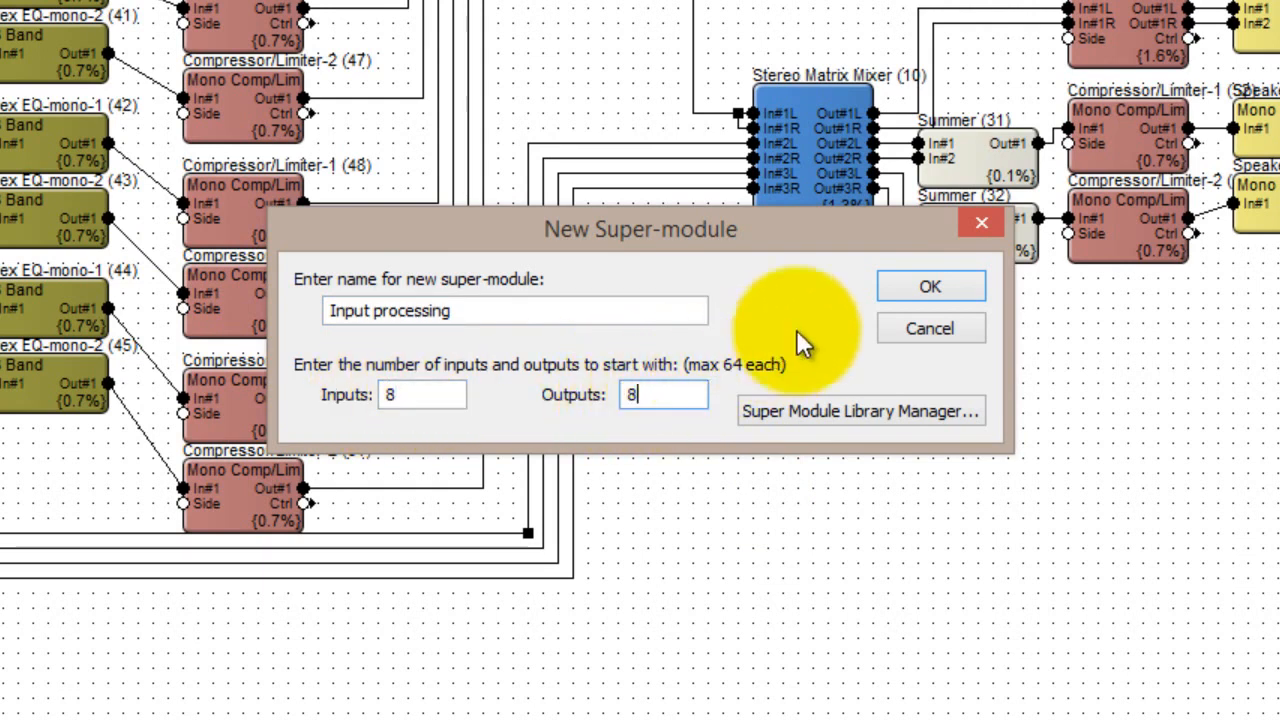
{"action": "left_click", "coordinate": [910, 287]}
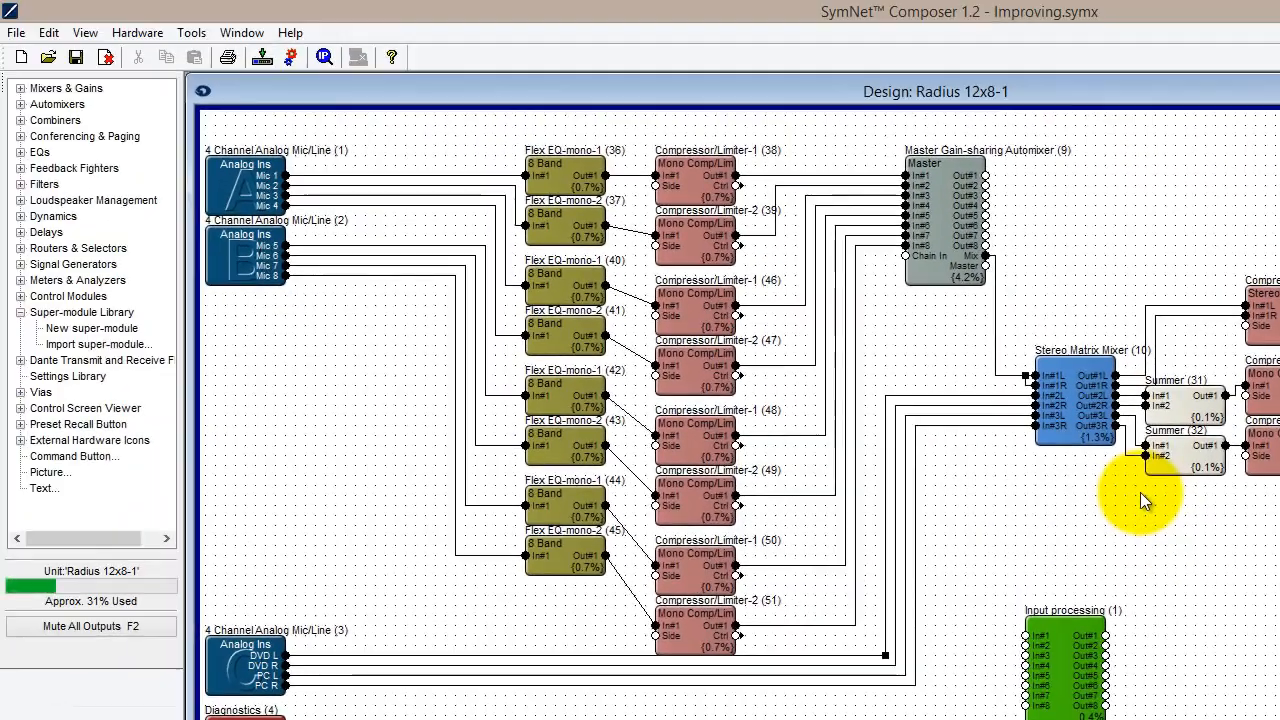
Cut all the mic Flex EQs and compressors from the main design and paste them between the inputs and outputs inside the super-module.
{"action": "left_click_drag", "start_coordinate": [506, 117], "coordinate": [766, 670]}
{"action": "key", "text": "ctrl+x"}
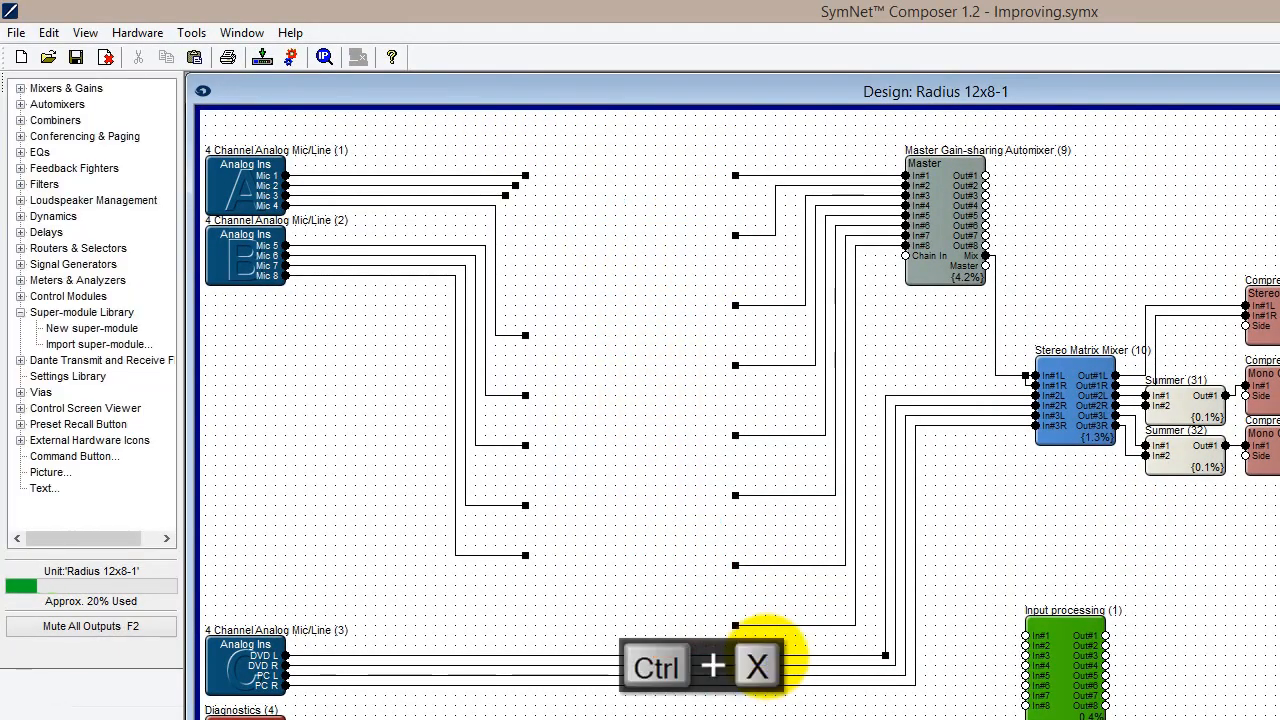
{"action": "double_click", "coordinate": [1054, 641]}
{"action": "key", "text": "ctrl+v"}
{"action": "left_click_drag", "start_coordinate": [1028, 442], "coordinate": [678, 414]}
{"action": "left_click_drag", "start_coordinate": [678, 414], "coordinate": [678, 414]}
Move the Input processing block between the analog inputs and the automixer, and delete the stray pasted wires inside it.
{"action": "left_click_drag", "start_coordinate": [1063, 663], "coordinate": [600, 199]}
{"action": "double_click", "coordinate": [600, 199]}
{"action": "left_click_drag", "start_coordinate": [675, 719], "coordinate": [629, 380]}
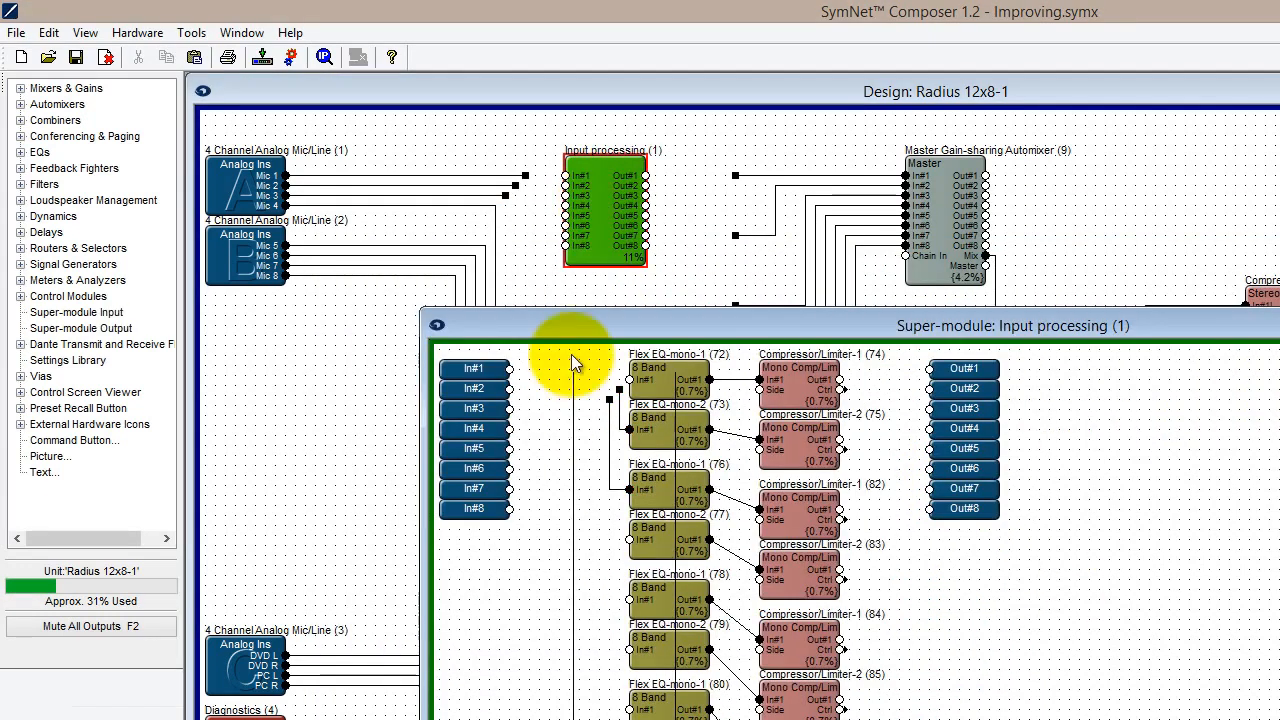
{"action": "key", "text": "Delete"}
Connect super-module inputs 1 to 8 to the inputs of the eight Flex EQs.
{"action": "left_click_drag", "start_coordinate": [510, 390], "coordinate": [629, 490]}
{"action": "left_click_drag", "start_coordinate": [510, 430], "coordinate": [629, 600]}
{"action": "left_click_drag", "start_coordinate": [510, 470], "coordinate": [629, 710]}
{"action": "left_click_drag", "start_coordinate": [510, 510], "coordinate": [622, 719]}
Connect the eight compressor outputs to super-module outputs 1 to 8.
{"action": "left_click_drag", "start_coordinate": [840, 380], "coordinate": [929, 370]}
{"action": "left_click_drag", "start_coordinate": [840, 440], "coordinate": [929, 390]}
{"action": "left_click_drag", "start_coordinate": [840, 510], "coordinate": [929, 410]}
{"action": "left_click_drag", "start_coordinate": [929, 430], "coordinate": [840, 570]}
{"action": "left_click_drag", "start_coordinate": [840, 640], "coordinate": [929, 450]}
{"action": "left_click_drag", "start_coordinate": [929, 470], "coordinate": [840, 700]}
{"action": "left_click_drag", "start_coordinate": [842, 719], "coordinate": [929, 490]}
{"action": "left_click_drag", "start_coordinate": [929, 510], "coordinate": [868, 719]}
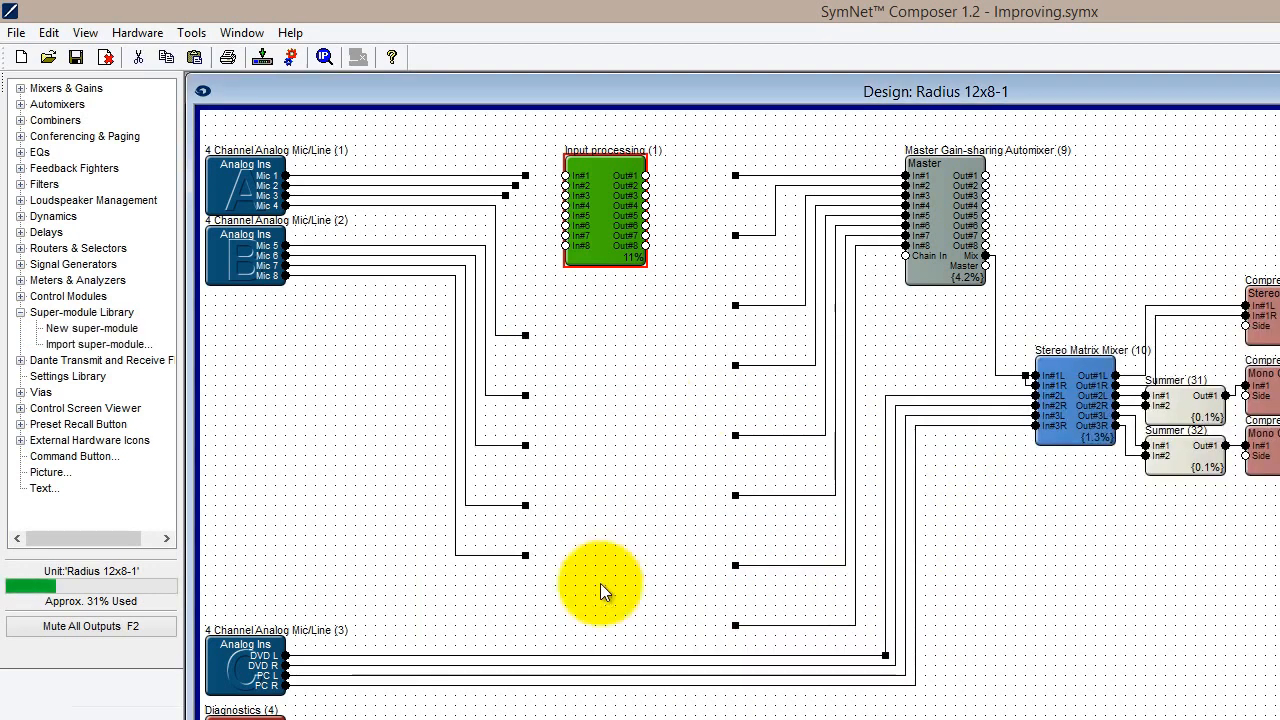
Delete the leftover loose wires of the mic inputs and the automixer inputs from the main design.
{"action": "left_click_drag", "start_coordinate": [586, 595], "coordinate": [263, 137]}
{"action": "left_click_drag", "start_coordinate": [934, 343], "coordinate": [797, 563]}
{"action": "key", "text": "Delete"}
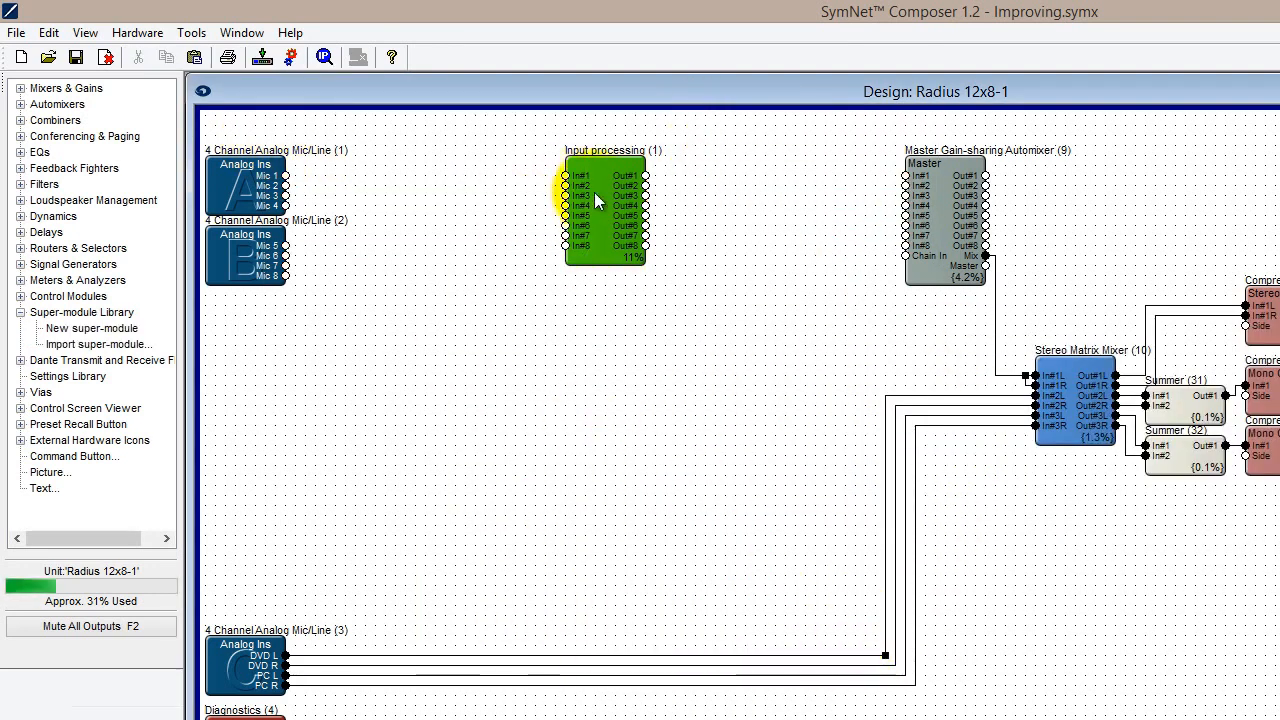
Move the Input processing block closer to the analog inputs and wire Mic 1 to 8 through it into the automixer's eight inputs.
{"action": "left_click_drag", "start_coordinate": [571, 186], "coordinate": [421, 186]}
{"action": "key", "text": "4"}
{"action": "left_click_drag", "start_coordinate": [286, 176], "coordinate": [415, 176]}
{"action": "key", "text": "4"}
{"action": "left_click_drag", "start_coordinate": [286, 246], "coordinate": [415, 218]}
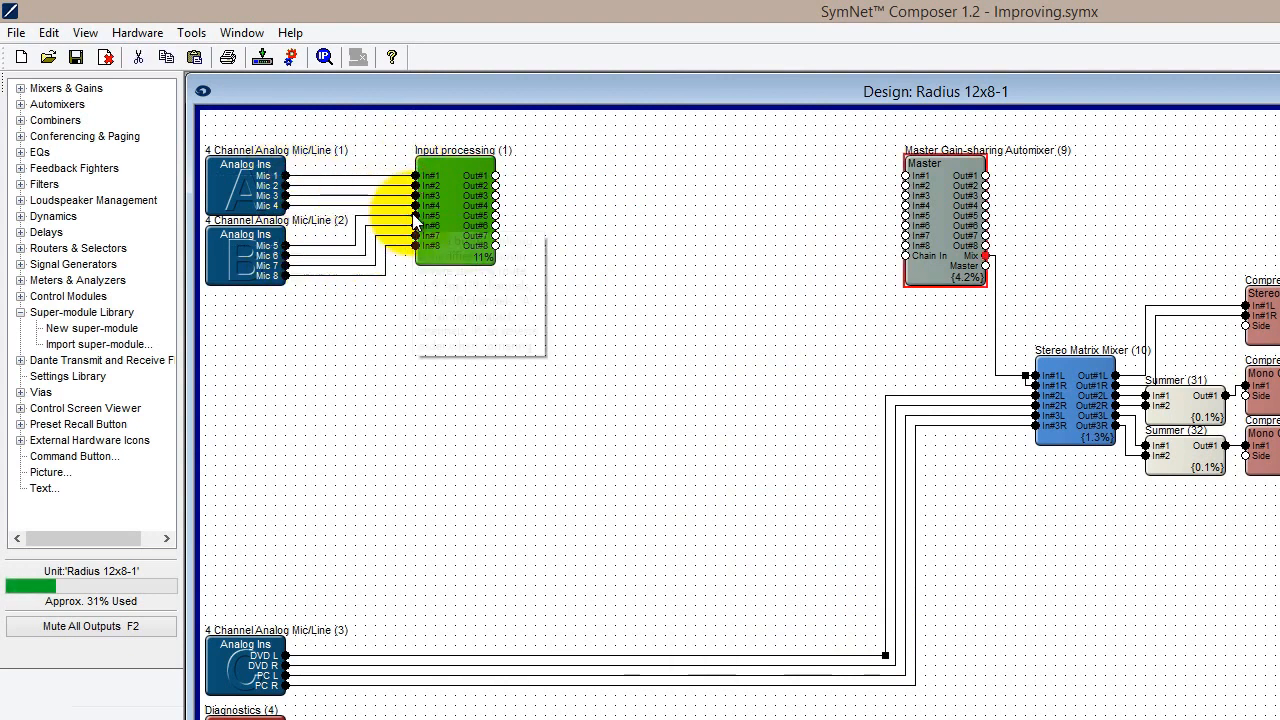
{"action": "key", "text": "8"}
{"action": "left_click_drag", "start_coordinate": [495, 176], "coordinate": [905, 178]}
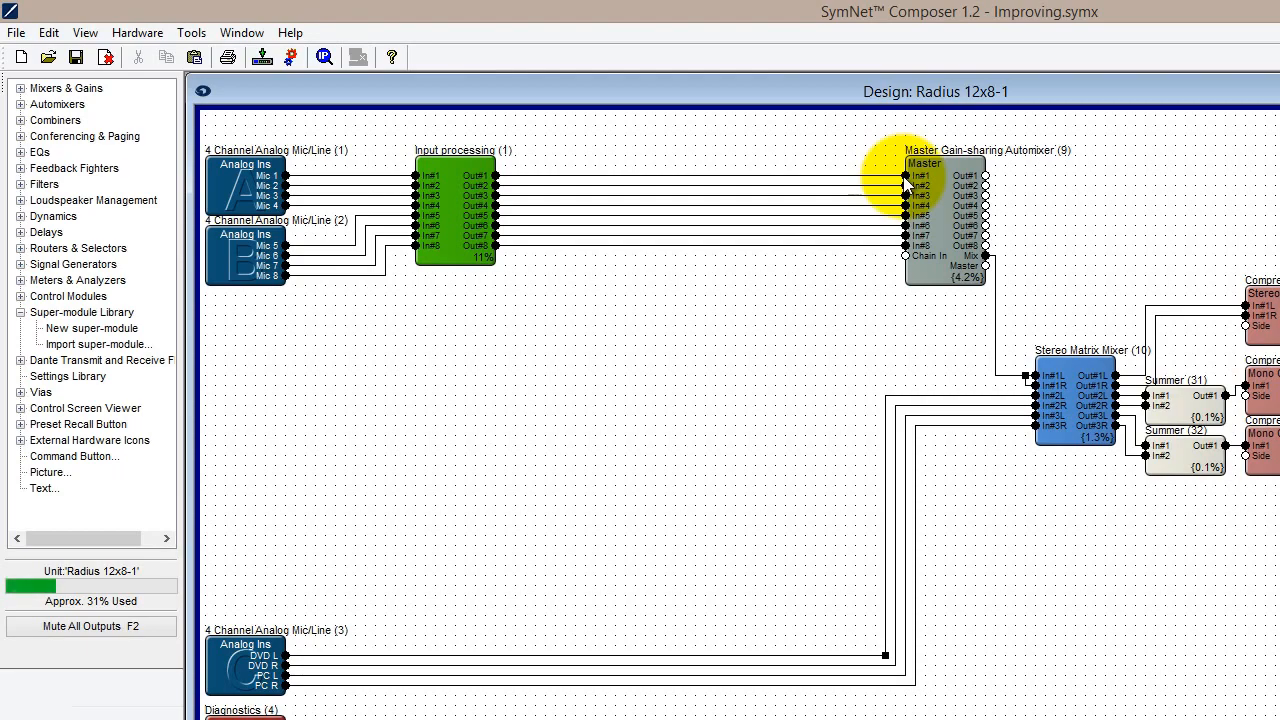
Add four more super-module inputs inside Input processing and stack them below the existing eight.
{"action": "double_click", "coordinate": [445, 199]}
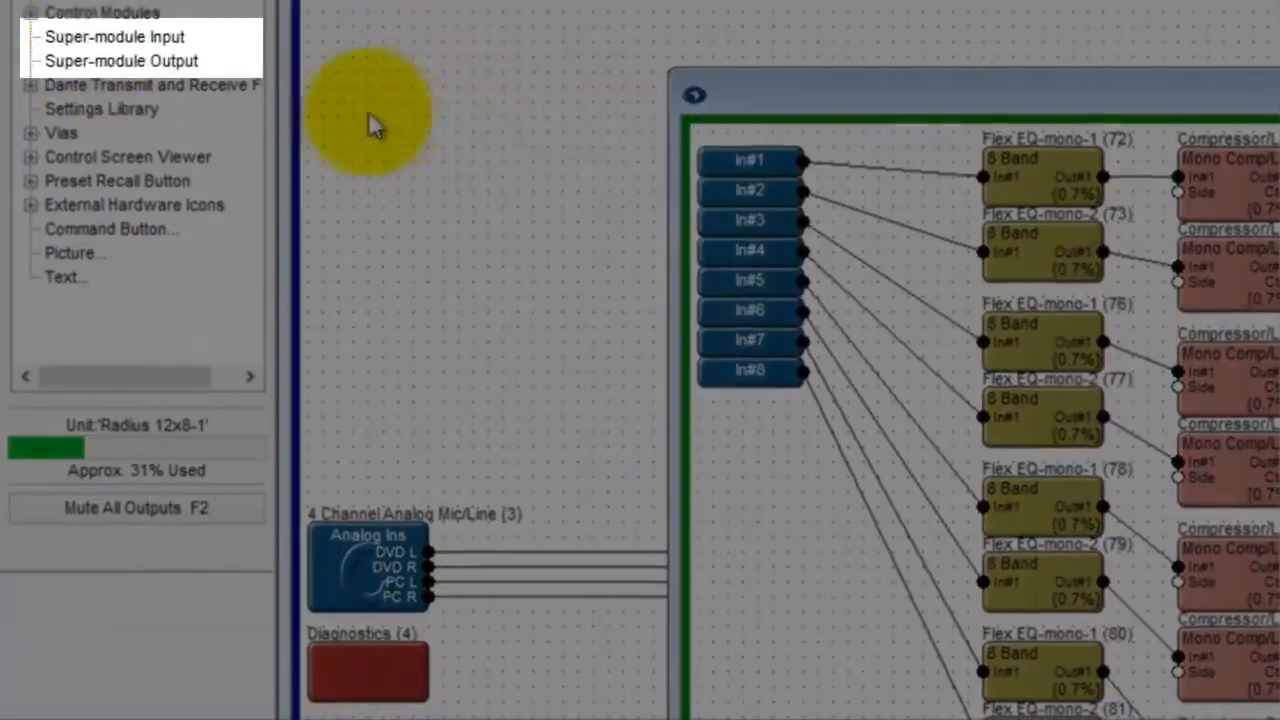
{"action": "left_click_drag", "start_coordinate": [72, 160], "coordinate": [644, 504]}
{"action": "left_click_drag", "start_coordinate": [140, 92], "coordinate": [758, 480]}
{"action": "left_click_drag", "start_coordinate": [88, 40], "coordinate": [750, 630]}
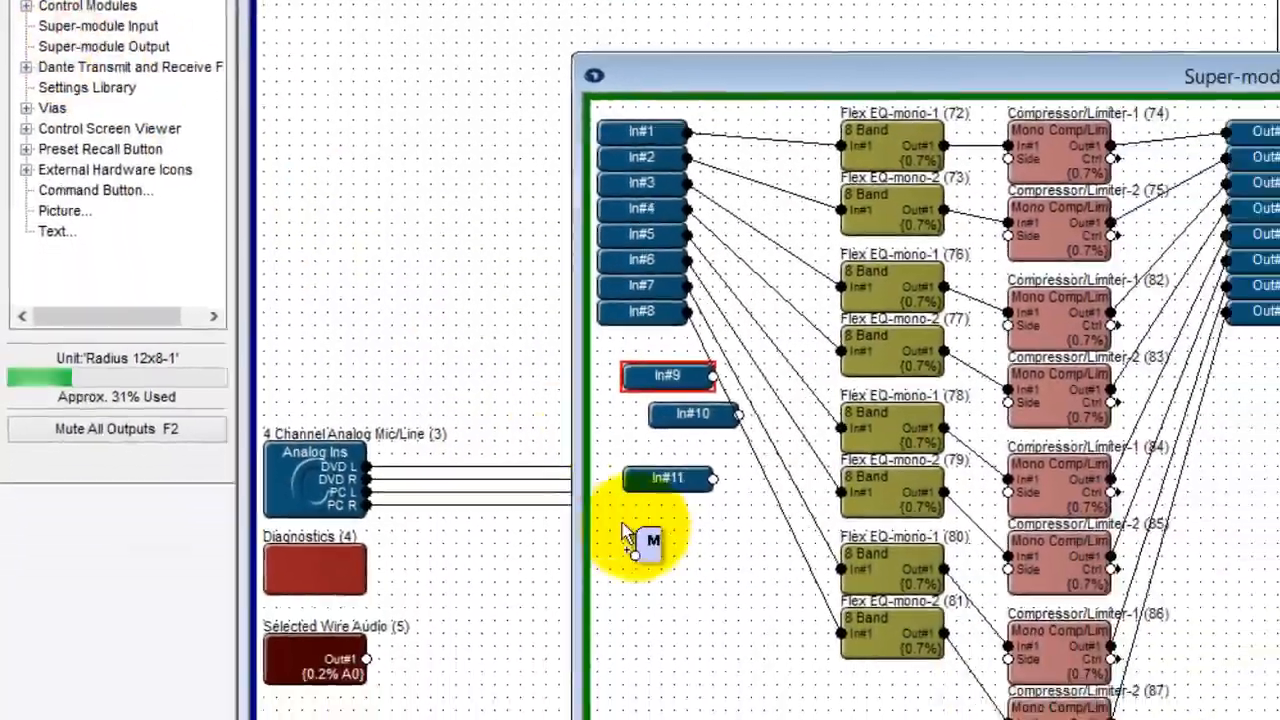
{"action": "left_click_drag", "start_coordinate": [566, 452], "coordinate": [542, 660]}
{"action": "left_click_drag", "start_coordinate": [548, 387], "coordinate": [540, 638]}
{"action": "left_click_drag", "start_coordinate": [565, 333], "coordinate": [540, 617]}
{"action": "left_click_drag", "start_coordinate": [546, 301], "coordinate": [540, 590]}
Add four more super-module outputs and align them in a column below the existing eight.
{"action": "left_click_drag", "start_coordinate": [80, 27], "coordinate": [1072, 601]}
{"action": "left_click_drag", "start_coordinate": [86, 27], "coordinate": [1198, 615]}
{"action": "left_click_drag", "start_coordinate": [1038, 599], "coordinate": [1028, 590]}
{"action": "left_click_drag", "start_coordinate": [1108, 623], "coordinate": [1028, 604]}
{"action": "left_click_drag", "start_coordinate": [1230, 632], "coordinate": [1020, 622]}
Add two stereo AGC modules below the Flex EQs and wire super-module inputs 9 to 12 to them.
{"action": "scroll", "coordinate": [90, 120], "scroll_direction": "up", "scroll_amount": 3}
{"action": "left_click_drag", "start_coordinate": [64, 8], "coordinate": [705, 580]}
{"action": "key", "text": "ctrl+d"}
{"action": "left_click_drag", "start_coordinate": [974, 663], "coordinate": [975, 697]}
{"action": "left_click_drag", "start_coordinate": [545, 564], "coordinate": [645, 575]}
{"action": "left_click_drag", "start_coordinate": [680, 668], "coordinate": [680, 657]}
{"action": "mouse_move", "coordinate": [546, 604]}
{"action": "left_mouse_down"}
{"action": "mouse_move", "coordinate": [595, 603]}
{"action": "mouse_move", "coordinate": [546, 624]}
{"action": "left_mouse_up"}
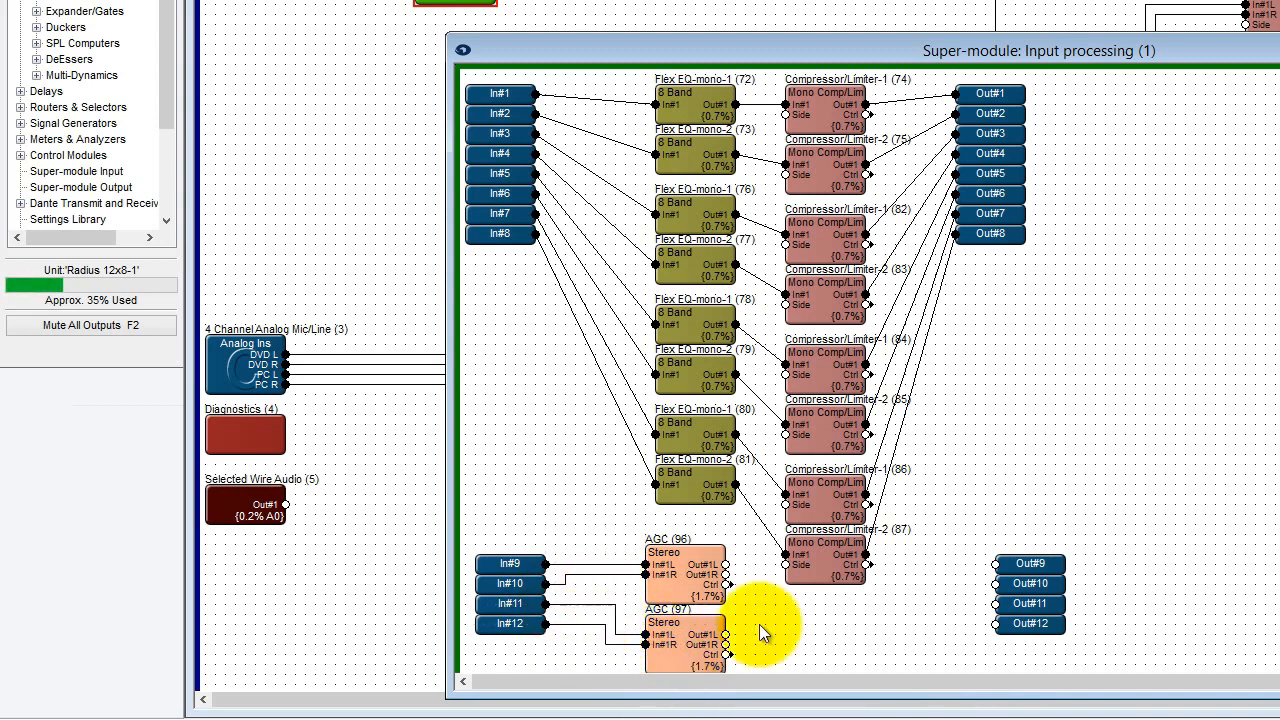
Connect the two stereo AGCs' outputs to super-module outputs 9 to 12, and close the super-module window.
{"action": "left_click_drag", "start_coordinate": [473, 514], "coordinate": [748, 515]}
{"action": "left_click_drag", "start_coordinate": [520, 379], "coordinate": [520, 429]}
{"action": "left_click_drag", "start_coordinate": [1031, 387], "coordinate": [1021, 437]}
{"action": "mouse_move", "coordinate": [725, 434]}
{"action": "left_mouse_down"}
{"action": "mouse_move", "coordinate": [985, 433]}
{"action": "mouse_move", "coordinate": [726, 444]}
{"action": "left_mouse_up"}
{"action": "mouse_move", "coordinate": [725, 504]}
{"action": "left_mouse_down"}
{"action": "mouse_move", "coordinate": [843, 509]}
{"action": "mouse_move", "coordinate": [985, 473]}
{"action": "mouse_move", "coordinate": [725, 514]}
{"action": "left_mouse_up"}
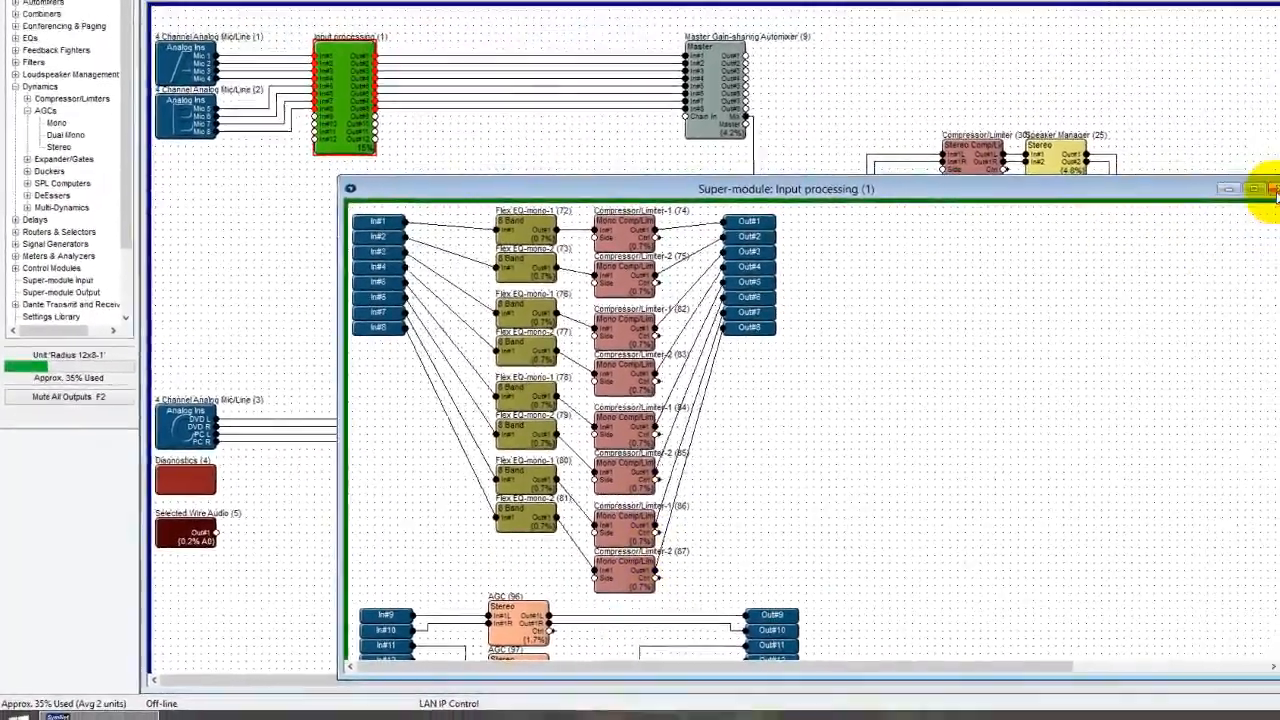
{"action": "left_click", "coordinate": [1272, 185]}
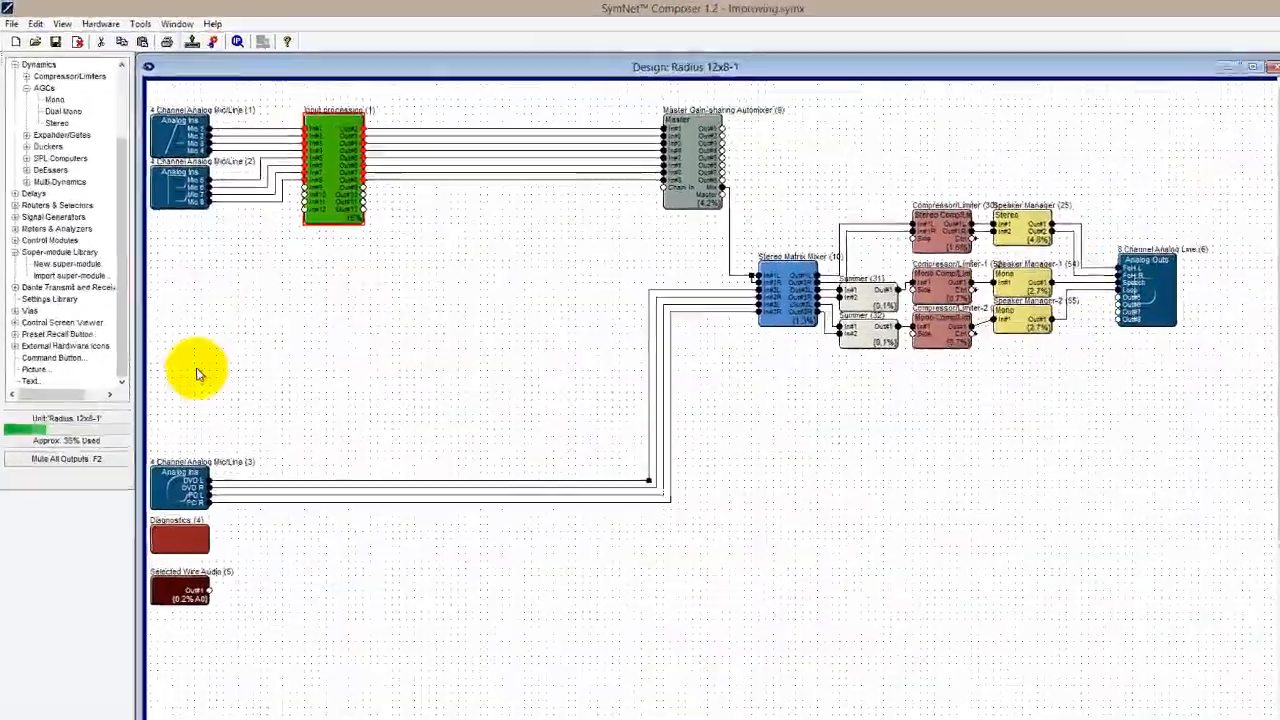
Delete the direct DVD and PC wires, and reposition the third analog input module under the second and the Input processing block further along.
{"action": "left_click_drag", "start_coordinate": [203, 405], "coordinate": [715, 526]}
{"action": "key", "text": "Delete"}
{"action": "left_click_drag", "start_coordinate": [177, 490], "coordinate": [178, 250]}
{"action": "left_click_drag", "start_coordinate": [487, 287], "coordinate": [597, 287]}
Wire the DVD and PC channels to inputs 9 to 12 of Input processing, and delete the remaining old wires at the matrix mixer.
{"action": "mouse_move", "coordinate": [285, 325]}
{"action": "left_mouse_down"}
{"action": "mouse_move", "coordinate": [398, 326]}
{"action": "mouse_move", "coordinate": [410, 262]}
{"action": "left_mouse_up"}
{"action": "left_click_drag", "start_coordinate": [797, 402], "coordinate": [828, 392]}
{"action": "key", "text": "Delete"}
Connect Input processing outputs 9 to 12 to the Stereo Matrix Mixer's In#2L, In#2R, In#3L and In#3R, routing the wires with bends.
{"action": "left_click", "coordinate": [605, 256]}
{"action": "key", "text": "4"}
{"action": "left_click", "coordinate": [865, 256]}
{"action": "key", "text": "r"}
{"action": "left_click", "coordinate": [865, 394]}
{"action": "left_click", "coordinate": [1036, 396]}
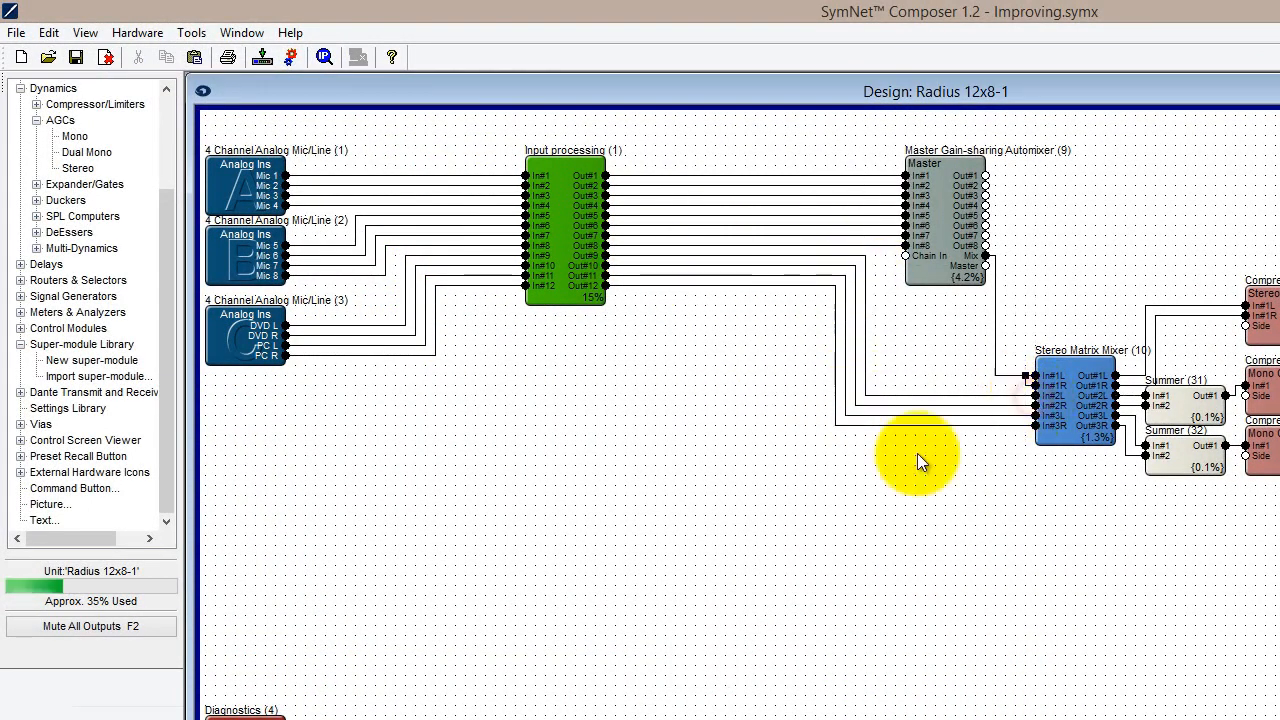
Label the first input inside the Input processing super-module "Mic 1".
{"action": "double_click", "coordinate": [564, 267]}
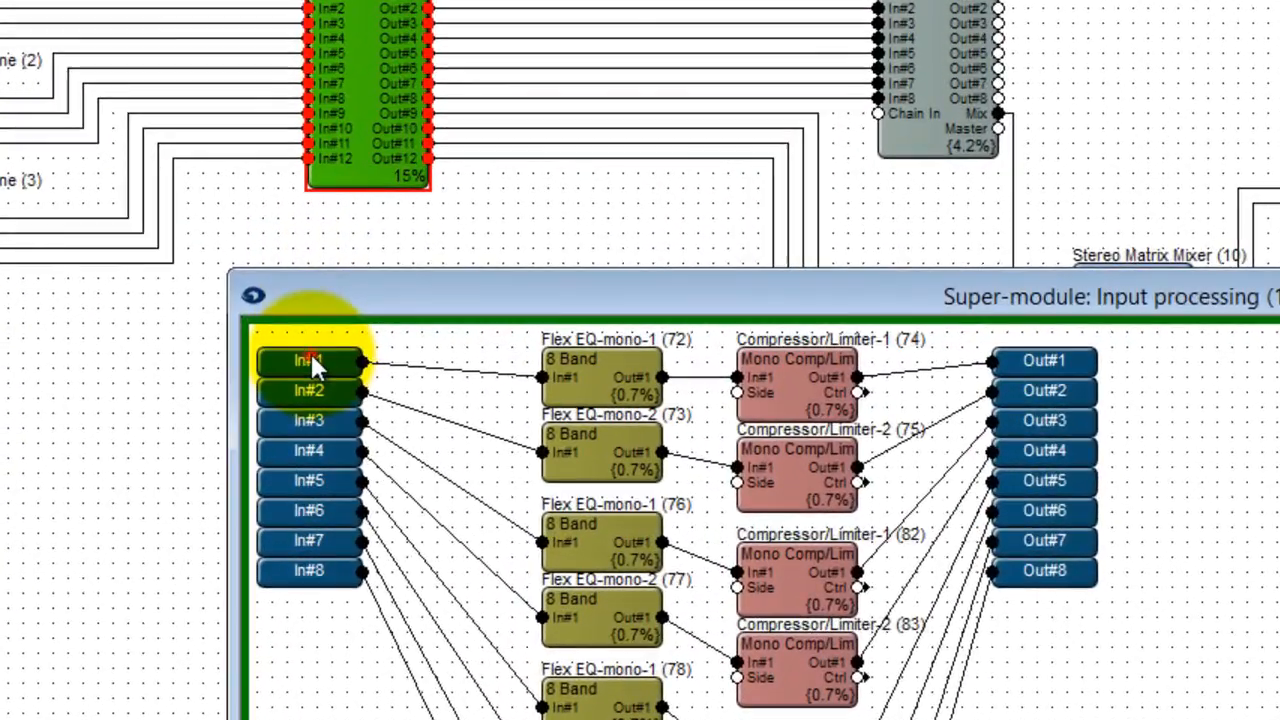
{"action": "double_click", "coordinate": [311, 358]}
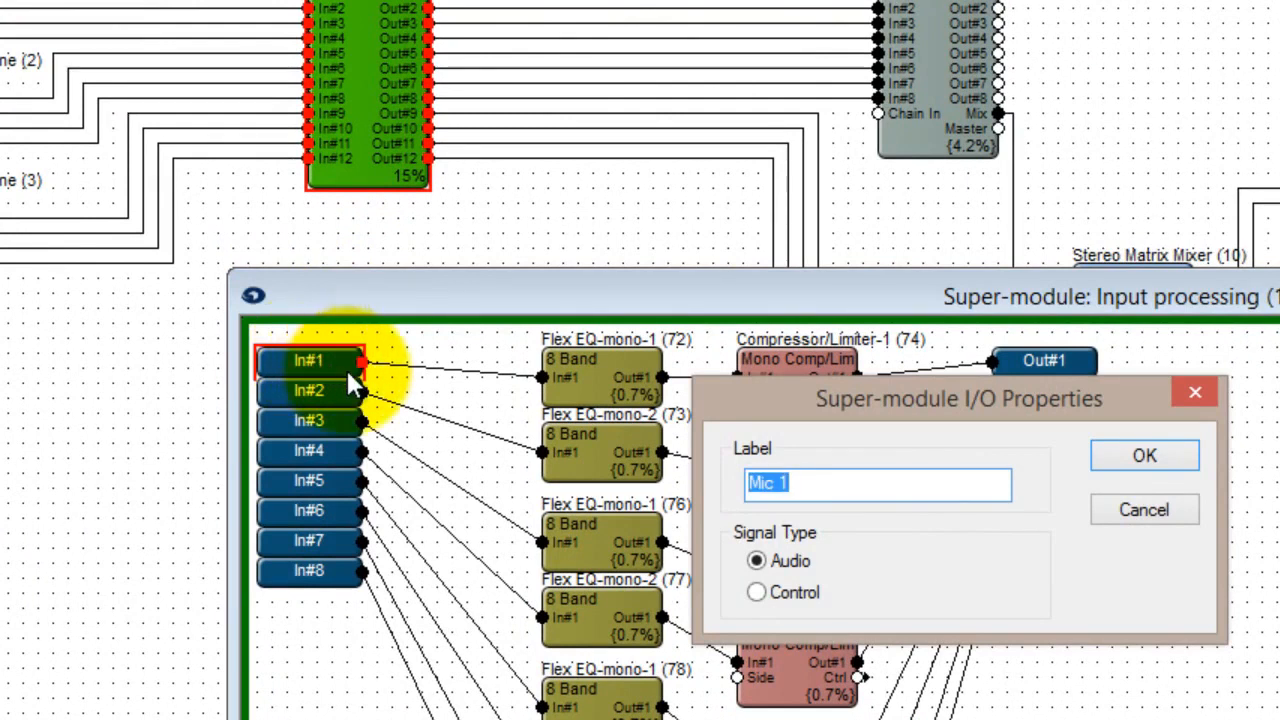
{"action": "left_click", "coordinate": [1127, 455]}
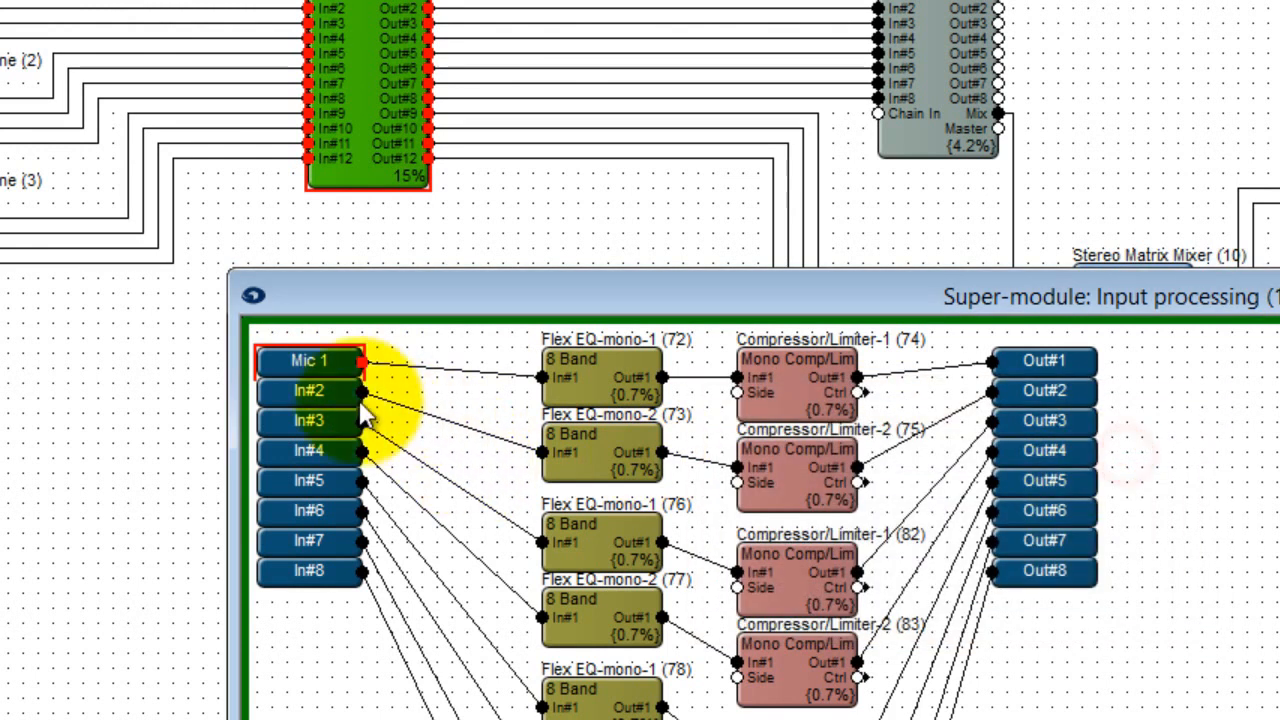
Label the second, third and fourth inputs of the Input processing super-module "Mic 2", "Mic 3" and "Mic 4".
{"action": "double_click", "coordinate": [332, 392]}
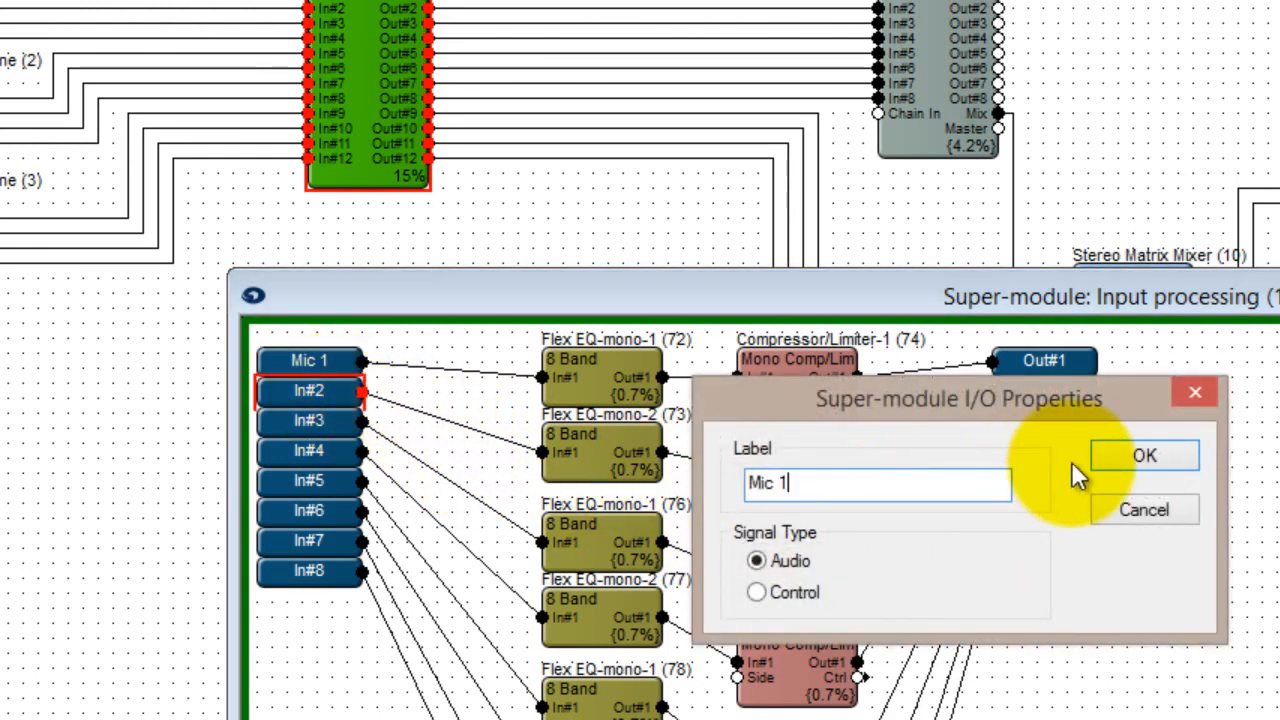
{"action": "key", "text": "Return"}
{"action": "double_click", "coordinate": [330, 420]}
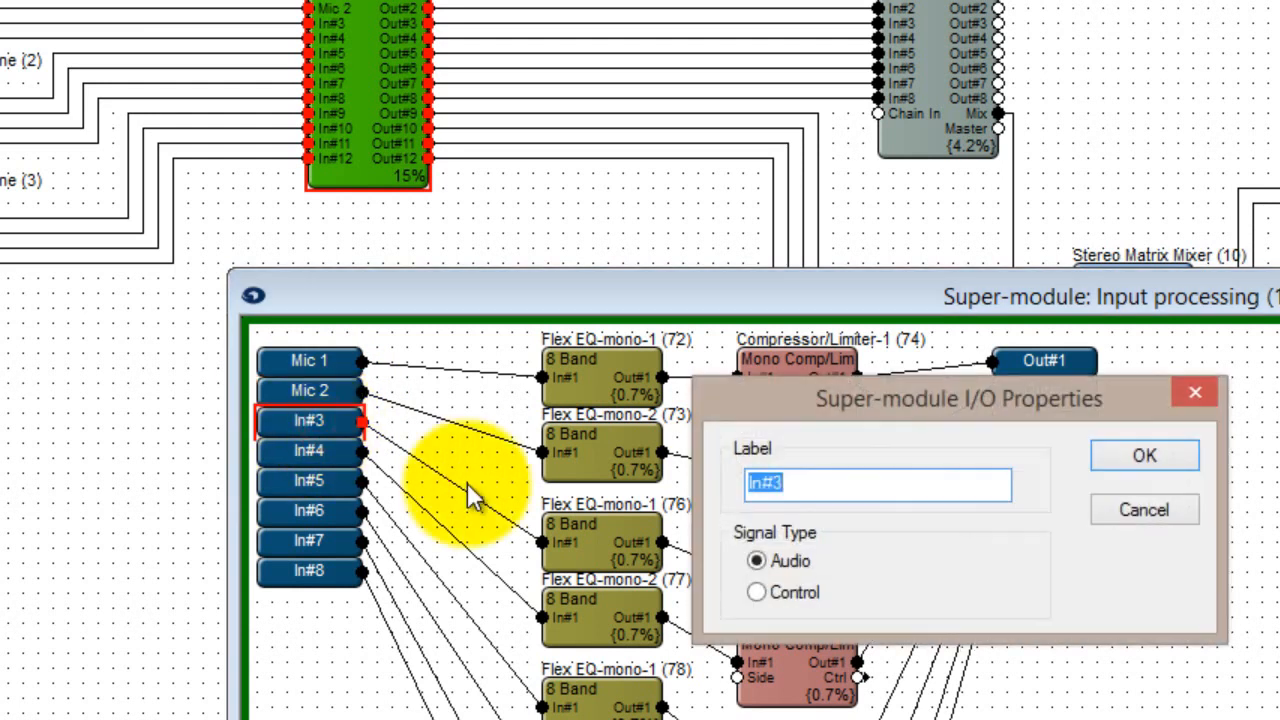
{"action": "type", "text": "3"}
{"action": "key", "text": "Return"}
{"action": "double_click", "coordinate": [342, 451]}
{"action": "type", "text": "Mic 4"}
{"action": "key", "text": "Return"}
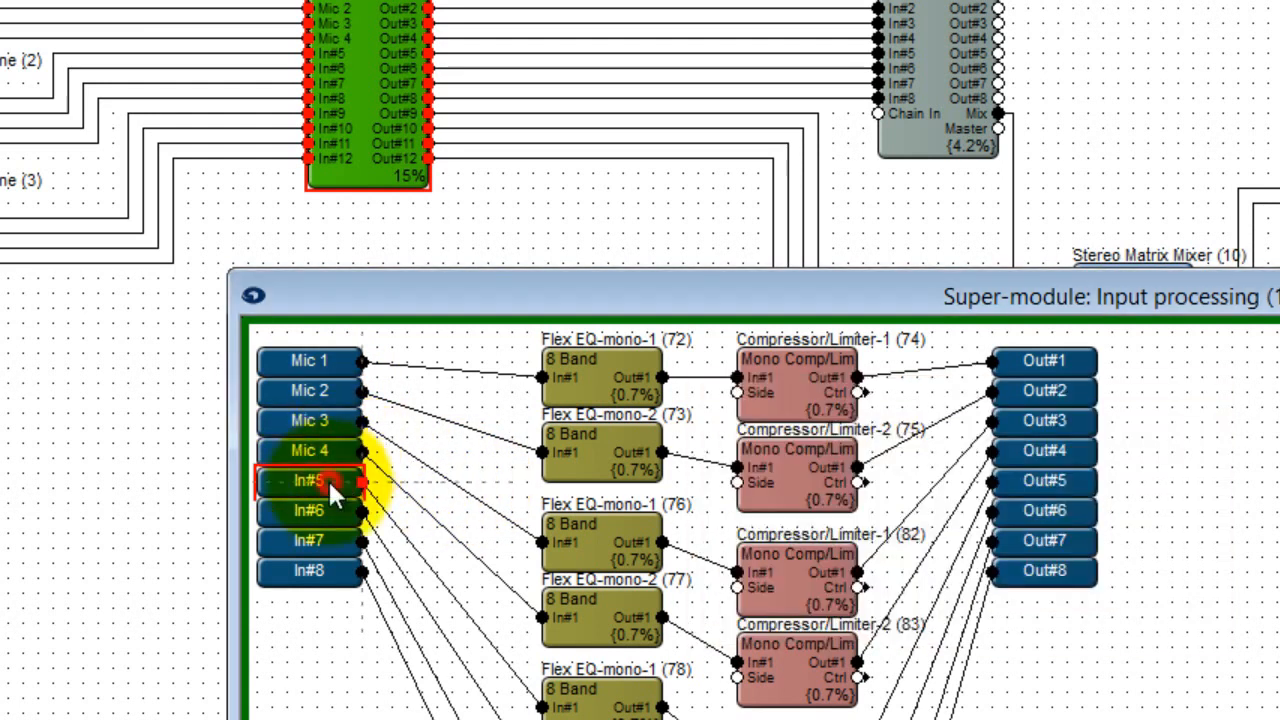
Label inputs 5 to 8 of the super-module "Mic 5" to "Mic 8", and its first output "Mic 1".
{"action": "double_click", "coordinate": [328, 478]}
{"action": "type", "text": "Mic 5"}
{"action": "key", "text": "Return"}
{"action": "double_click", "coordinate": [326, 505]}
{"action": "type", "text": "Mic 6"}
{"action": "key", "text": "Return"}
{"action": "double_click", "coordinate": [313, 545]}
{"action": "type", "text": "Mic 7"}
{"action": "key", "text": "Return"}
{"action": "double_click", "coordinate": [314, 568]}
{"action": "type", "text": "Mic "}
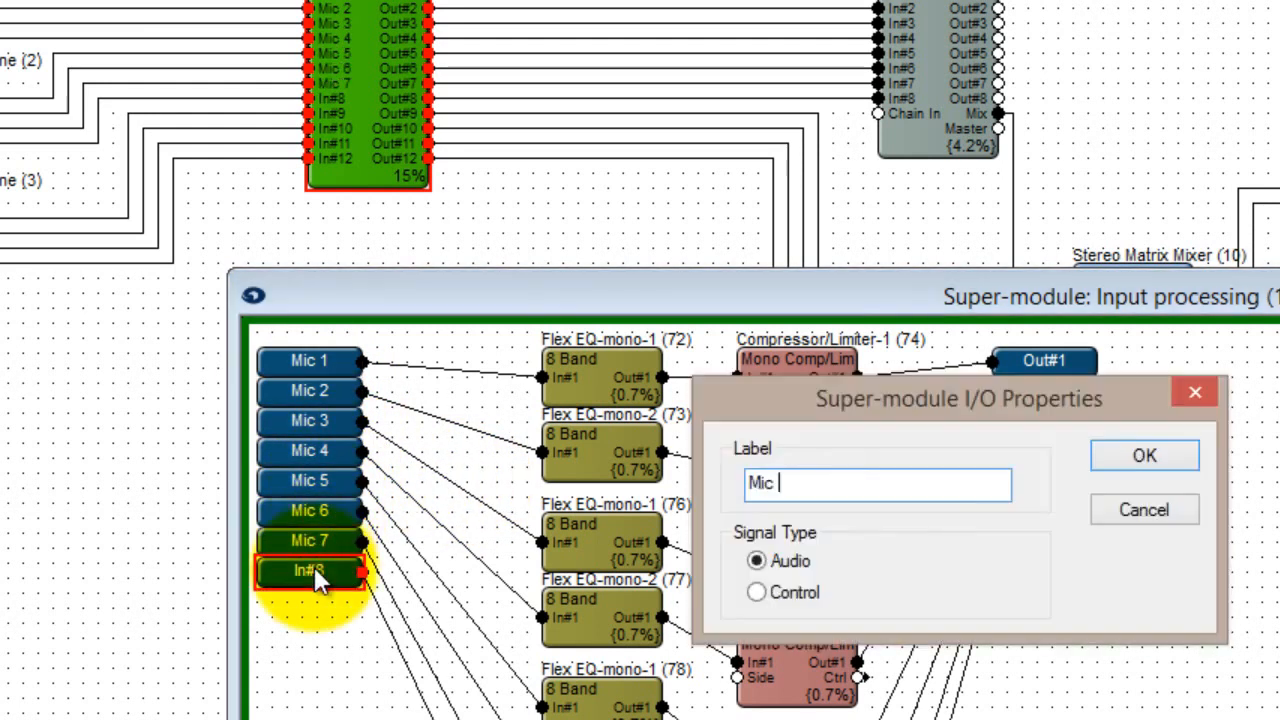
{"action": "type", "text": "8Mic 1"}
Label outputs 2 to 8 of the Input processing super-module "Mic 2" to "Mic 8".
{"action": "key", "text": "Return"}
{"action": "double_click", "coordinate": [1067, 386]}
{"action": "type", "text": "Mic 2"}
{"action": "key", "text": "Return"}
{"action": "double_click", "coordinate": [1052, 418]}
{"action": "type", "text": "Mic 3"}
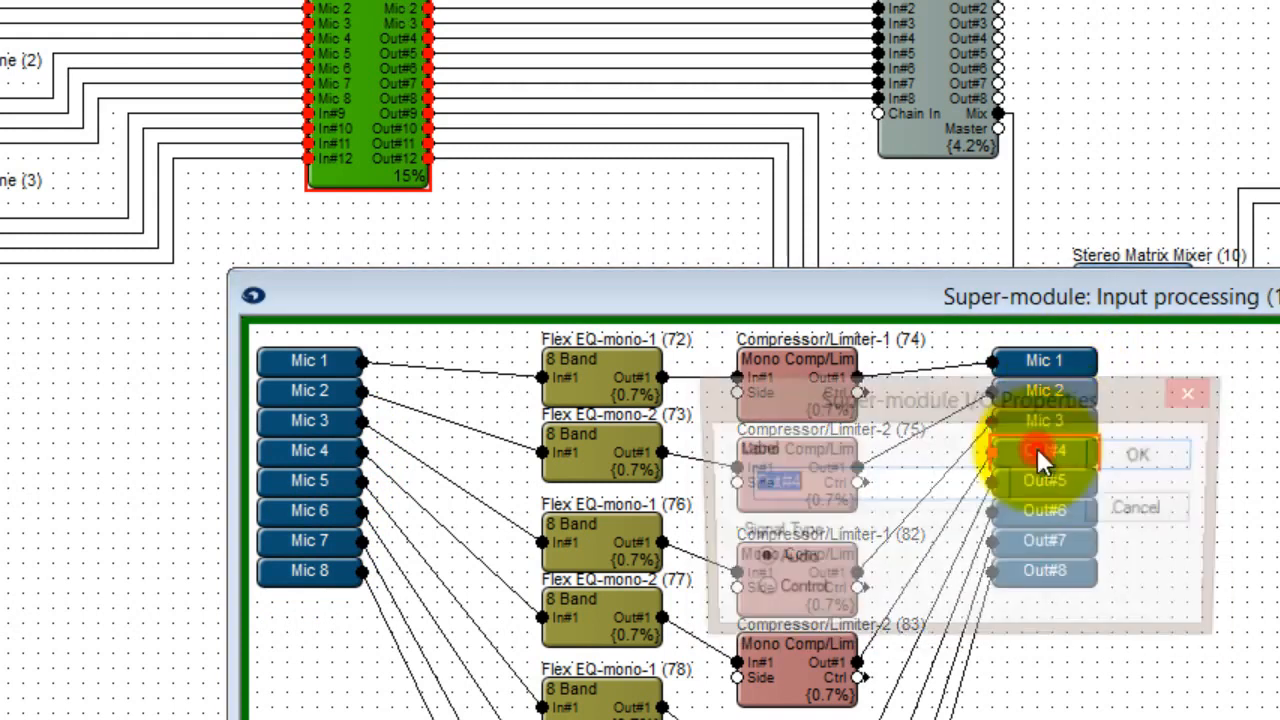
{"action": "double_click", "coordinate": [1068, 480]}
{"action": "type", "text": "Mic 5"}
{"action": "double_click", "coordinate": [1060, 510]}
{"action": "type", "text": "Mic 6"}
{"action": "double_click", "coordinate": [1049, 540]}
{"action": "type", "text": "Mic 7"}
{"action": "double_click", "coordinate": [1048, 570]}
{"action": "type", "text": "Mic 8"}
Label inputs 9 and 10 of the super-module "DVD L" and "DVD R".
{"action": "scroll", "coordinate": [982, 262], "scroll_direction": "down", "scroll_amount": 3}
{"action": "double_click", "coordinate": [317, 572]}
{"action": "type", "text": "DVD"}
{"action": "key", "text": "shift+Home"}
{"action": "key", "text": "End"}
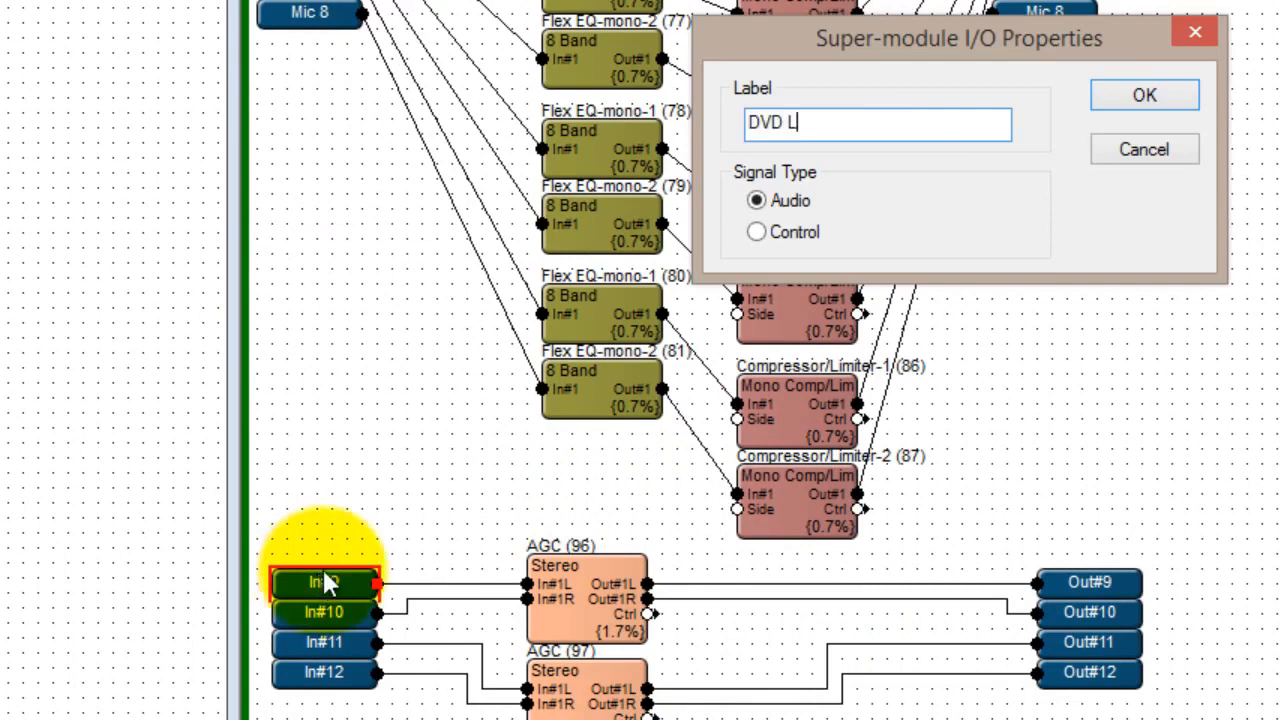
{"action": "type", "text": "L"}
{"action": "left_click", "coordinate": [1102, 95]}
{"action": "double_click", "coordinate": [347, 613]}
{"action": "type", "text": "DVD R"}
{"action": "key", "text": "Return"}
Label outputs 9 and 10 of the super-module "DVD L" and "DVD R".
{"action": "double_click", "coordinate": [1094, 576]}
{"action": "type", "text": "DVD L"}
{"action": "key", "text": "Return"}
{"action": "double_click", "coordinate": [1109, 613]}
{"action": "type", "text": "DVD R"}
Label inputs 11 and 12 of the super-module "PC L" and "PC R".
{"action": "double_click", "coordinate": [323, 642]}
{"action": "type", "text": "PC L"}
{"action": "key", "text": "shift+Home"}
{"action": "key", "text": "Return"}
{"action": "double_click", "coordinate": [337, 677]}
{"action": "type", "text": "PC R"}
{"action": "key", "text": "Return"}
Label outputs 11 and 12 of the super-module "PC L" and "PC R".
{"action": "double_click", "coordinate": [1092, 642]}
{"action": "type", "text": "PC L"}
{"action": "key", "text": "Return"}
{"action": "double_click", "coordinate": [1095, 672]}
{"action": "type", "text": "PC R"}
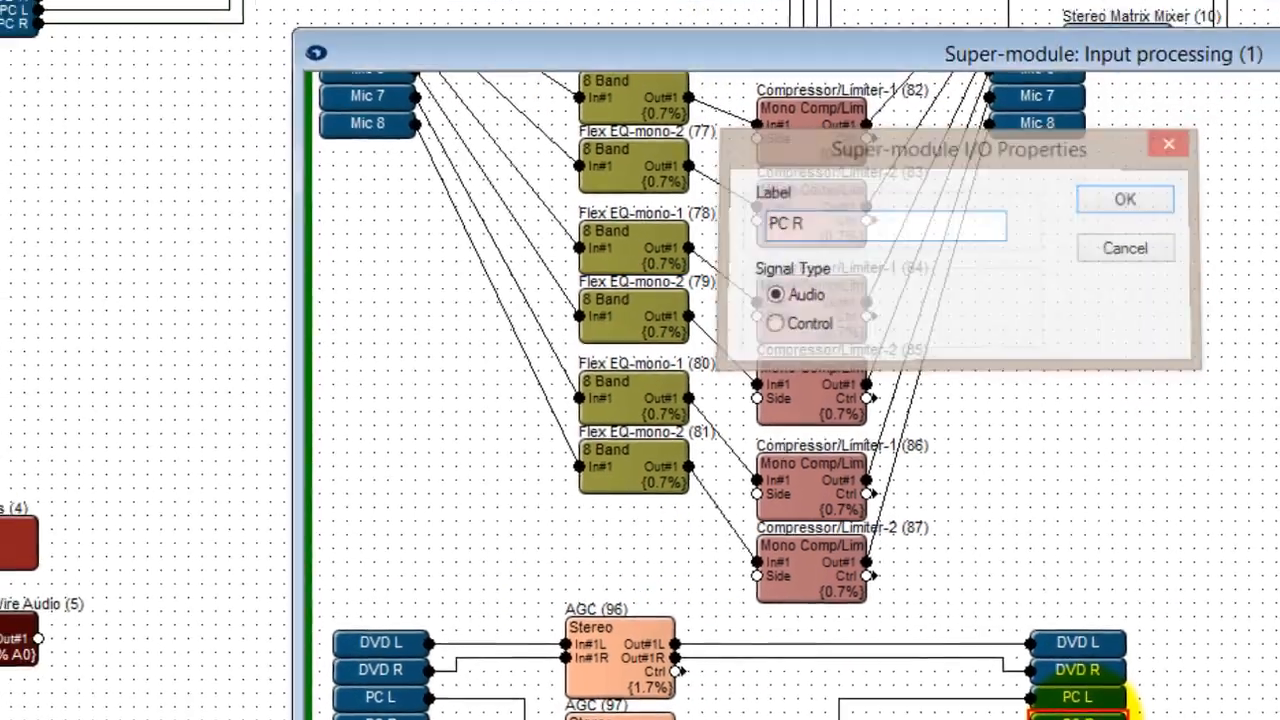
{"action": "key", "text": "Return"}
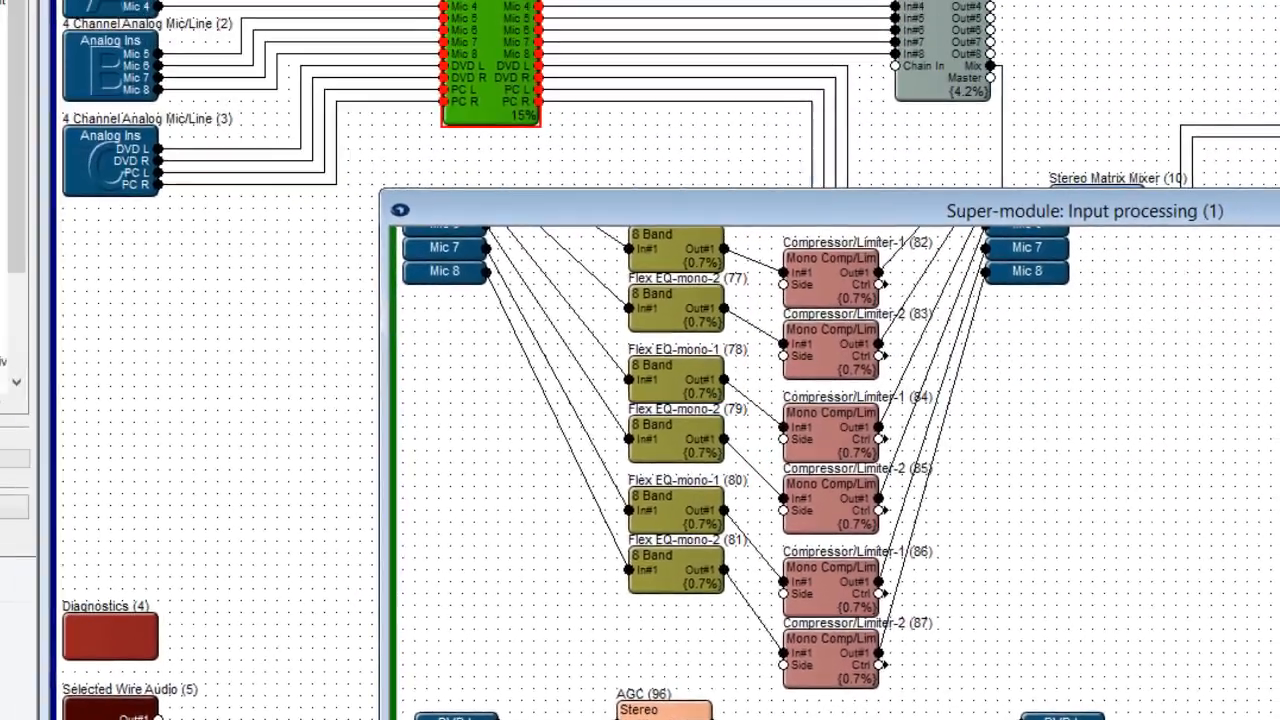
Add a new super-module named "Mixing" with 12 inputs and 6 outputs to the design, and place it below the Input processing wires.
{"action": "left_click", "coordinate": [34, 118]}
{"action": "left_click", "coordinate": [20, 137]}
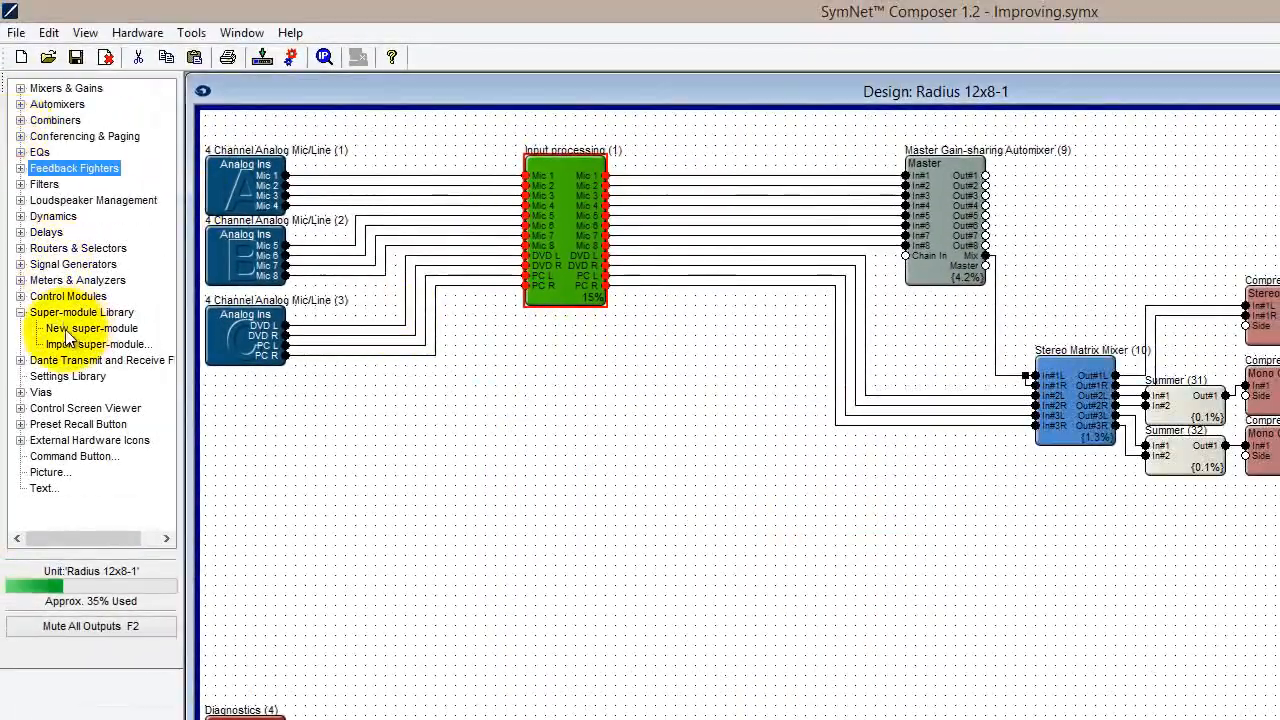
{"action": "left_click_drag", "start_coordinate": [69, 329], "coordinate": [800, 563]}
{"action": "left_click", "coordinate": [1172, 487]}
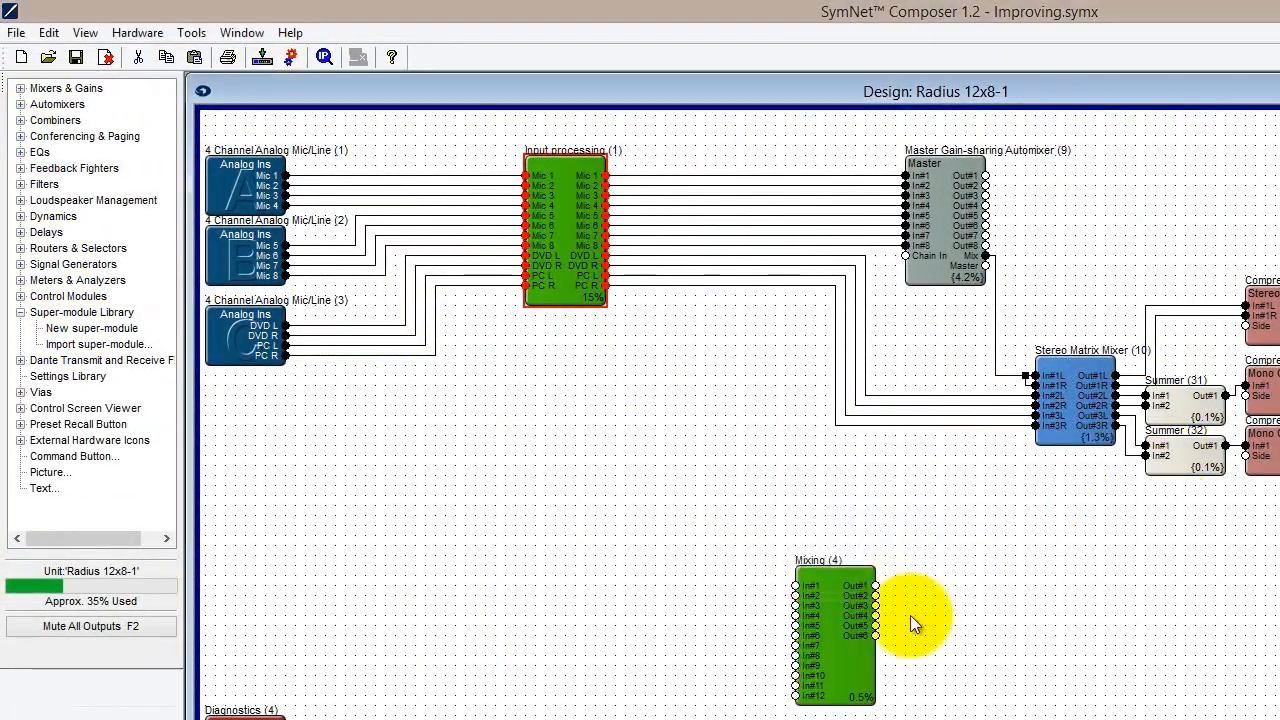
{"action": "left_click_drag", "start_coordinate": [827, 630], "coordinate": [717, 400]}
Move the Master Gain-sharing Automixer and Stereo Matrix Mixer into the Mixing super-module, and shift its six outputs level with the matrix mixer.
{"action": "left_click_drag", "start_coordinate": [883, 122], "coordinate": [1122, 507]}
{"action": "key", "text": "ctrl+x"}
{"action": "double_click", "coordinate": [725, 400]}
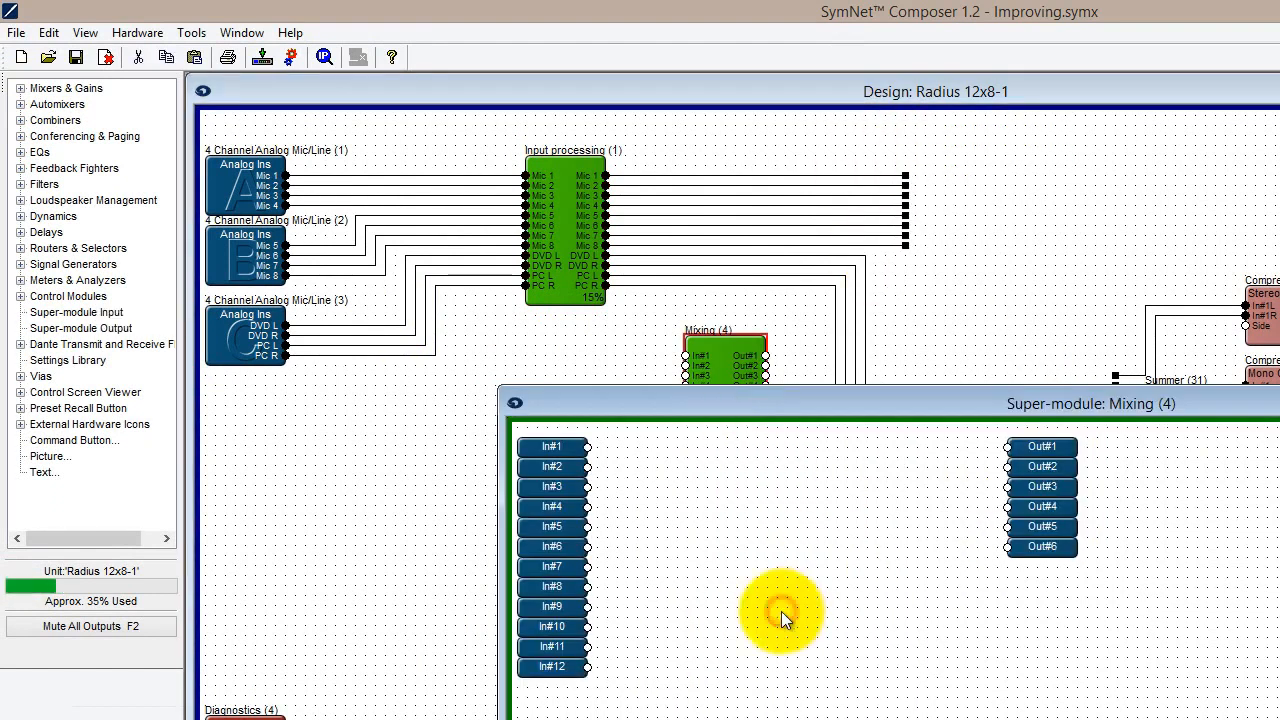
{"action": "key", "text": "ctrl+v"}
{"action": "left_click_drag", "start_coordinate": [915, 712], "coordinate": [900, 583]}
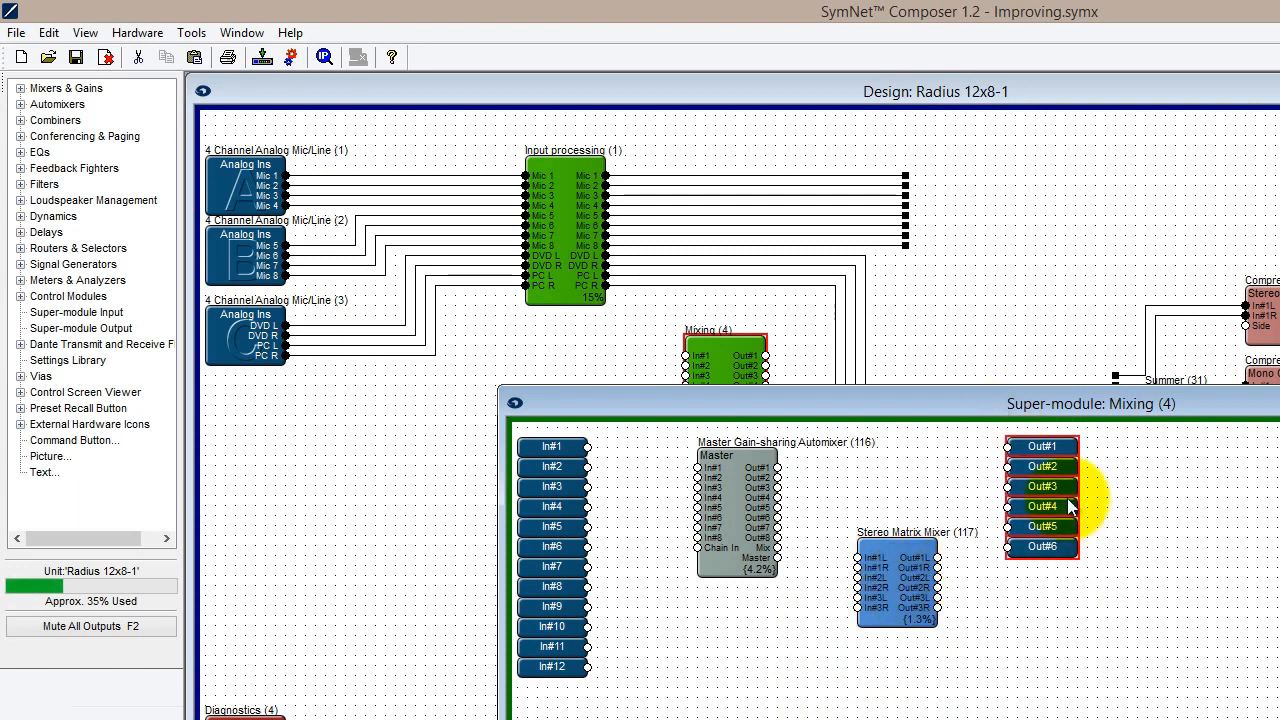
{"action": "left_click_drag", "start_coordinate": [1050, 482], "coordinate": [1070, 573]}
{"action": "left_click", "coordinate": [1027, 537]}
{"action": "left_click", "coordinate": [1027, 557]}
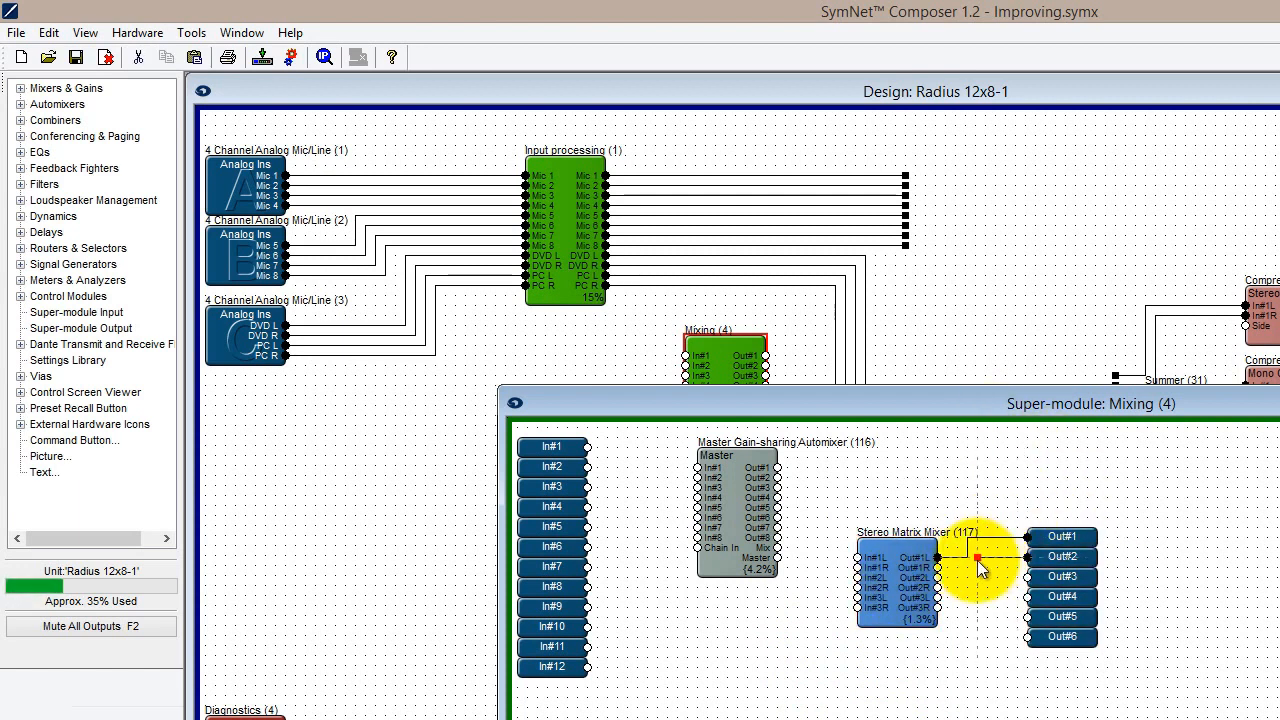
{"action": "left_click", "coordinate": [968, 557]}
{"action": "key", "text": "Delete"}
Wire the Stereo Matrix Mixer's outputs 1L to 3R to the super-module outputs Out#1 to Out#6.
{"action": "left_click", "coordinate": [937, 557]}
{"action": "left_click", "coordinate": [1027, 537]}
{"action": "left_click", "coordinate": [1027, 557]}
{"action": "left_click", "coordinate": [937, 567]}
{"action": "left_click", "coordinate": [937, 577]}
{"action": "left_click", "coordinate": [1027, 577]}
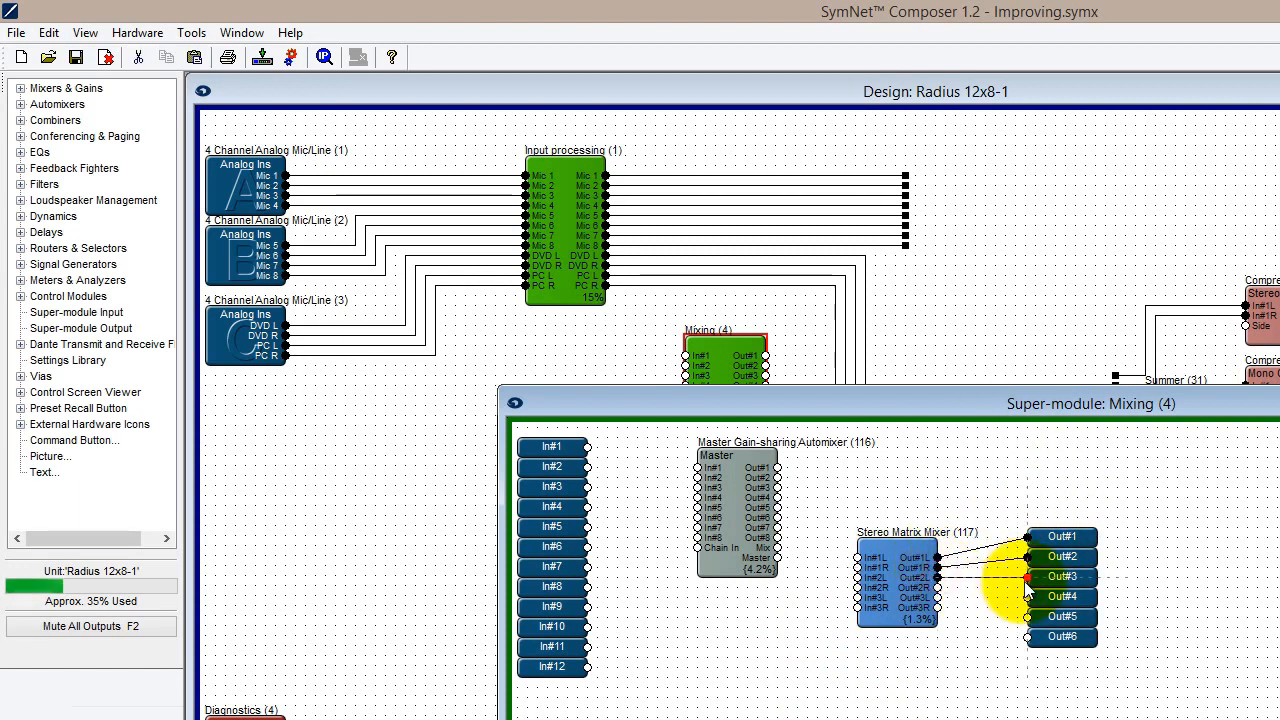
{"action": "left_click", "coordinate": [1027, 597]}
Wire super-module inputs 9 to 12 to the Stereo Matrix Mixer's In#2L, In#2R, In#3L and In#3R.
{"action": "left_click", "coordinate": [588, 666]}
{"action": "left_click", "coordinate": [857, 607]}
{"action": "left_click", "coordinate": [588, 646]}
{"action": "left_click", "coordinate": [857, 597]}
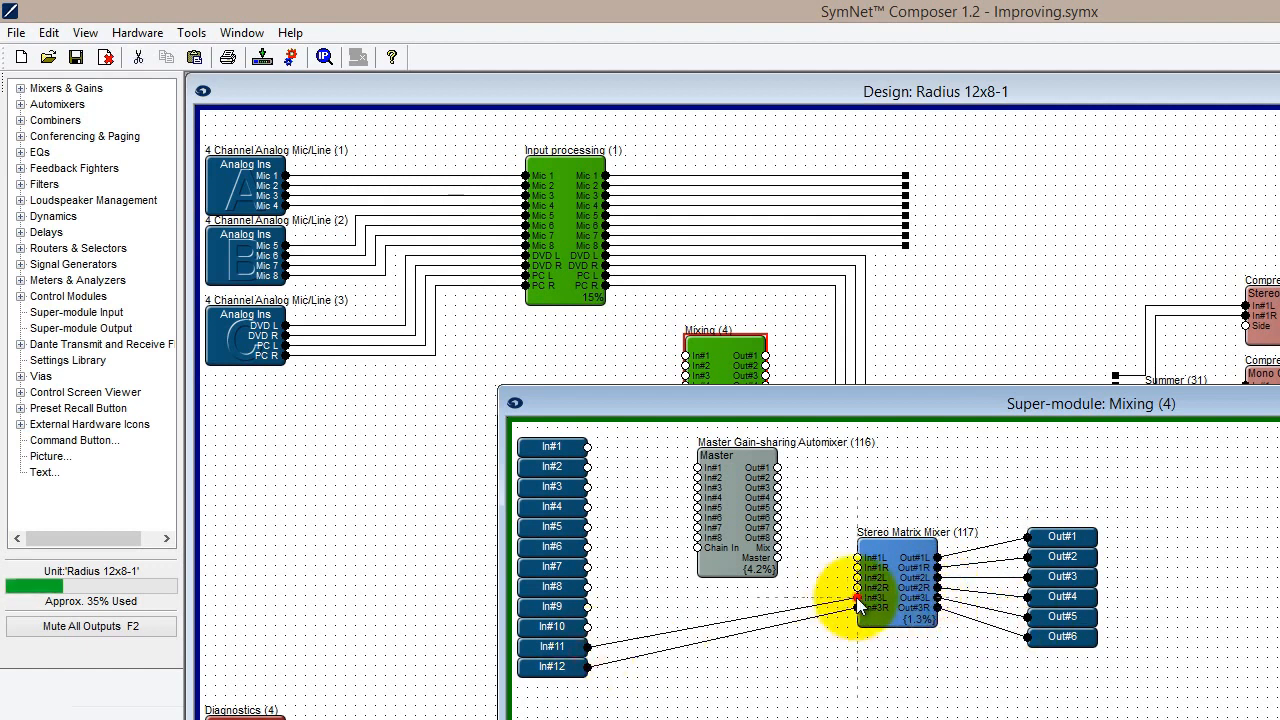
{"action": "left_click", "coordinate": [588, 626]}
{"action": "left_click", "coordinate": [857, 587]}
{"action": "left_click", "coordinate": [588, 606]}
{"action": "left_click", "coordinate": [857, 577]}
Wire the automixer's Mix output to both In#1L and In#1R of the Stereo Matrix Mixer.
{"action": "left_click", "coordinate": [777, 547]}
{"action": "left_click", "coordinate": [857, 557]}
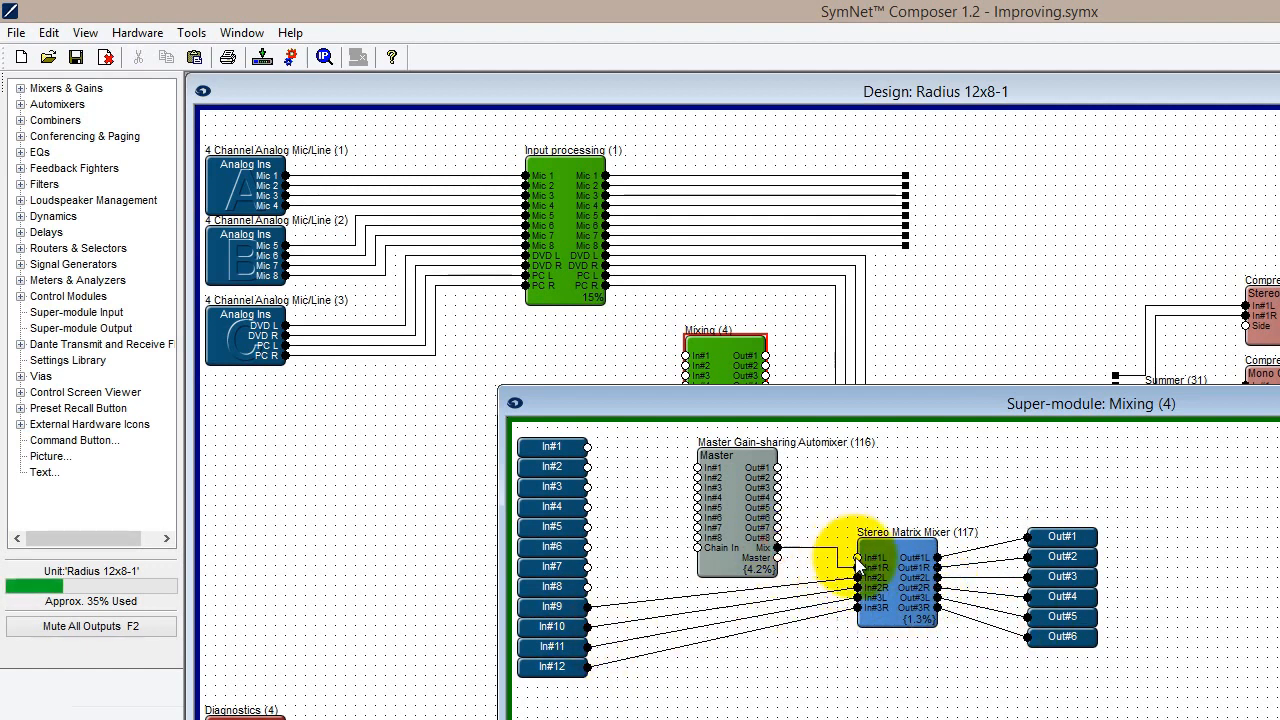
{"action": "left_click", "coordinate": [837, 557]}
Wire super-module inputs 1 to 8 to inputs 1 to 8 of the Master Gain-sharing Automixer.
{"action": "left_click", "coordinate": [588, 447]}
{"action": "left_click", "coordinate": [697, 467]}
{"action": "left_click", "coordinate": [588, 467]}
{"action": "left_click", "coordinate": [697, 477]}
{"action": "left_click", "coordinate": [588, 487]}
{"action": "left_click", "coordinate": [588, 507]}
{"action": "left_click", "coordinate": [697, 497]}
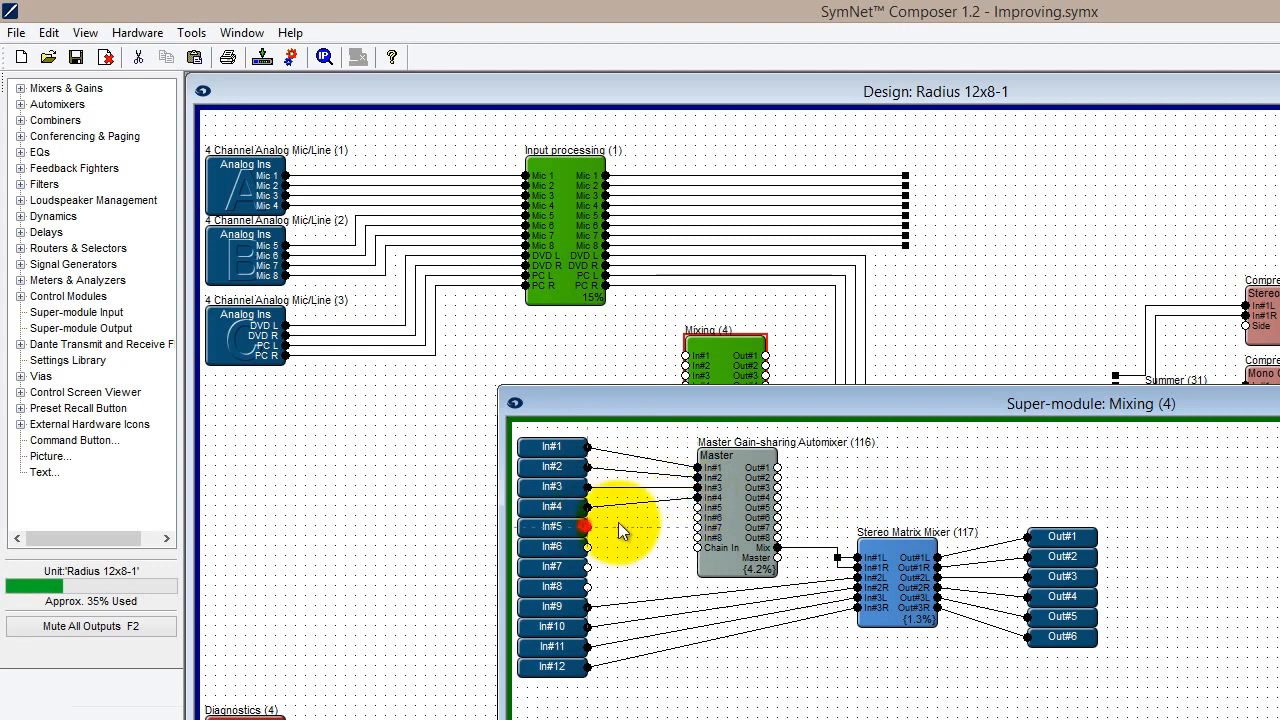
{"action": "left_click", "coordinate": [588, 527]}
{"action": "left_click", "coordinate": [697, 507]}
{"action": "left_click", "coordinate": [588, 547]}
{"action": "left_click", "coordinate": [697, 517]}
{"action": "left_click", "coordinate": [588, 567]}
{"action": "left_click", "coordinate": [697, 527]}
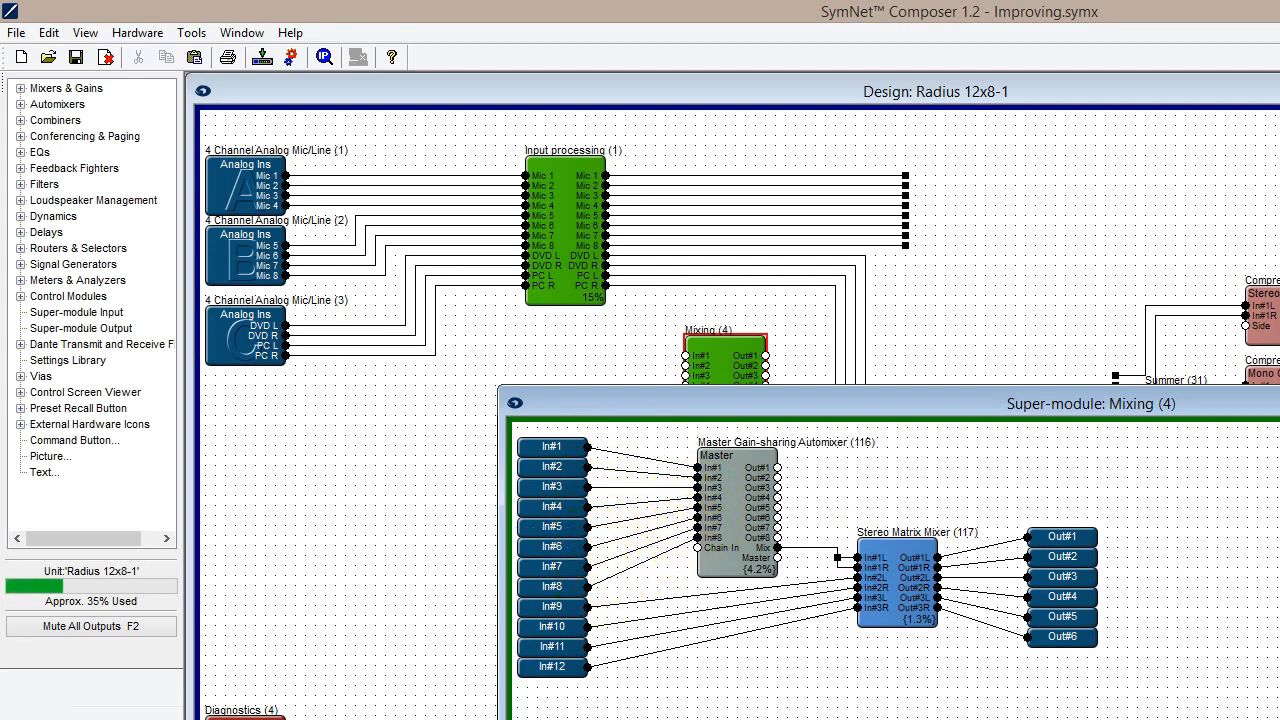
Close the Mixing super-module and place its block on the loose ends of the eight mic wires from Input processing.
{"action": "key", "text": "ctrl+F4"}
{"action": "left_click", "coordinate": [749, 497]}
{"action": "left_click_drag", "start_coordinate": [727, 397], "coordinate": [947, 217]}
Delete the leftover wire at the former matrix mixer position and the loose DVD and PC wires from Input processing.
{"action": "left_click_drag", "start_coordinate": [1062, 468], "coordinate": [887, 372]}
{"action": "key", "text": "Delete"}
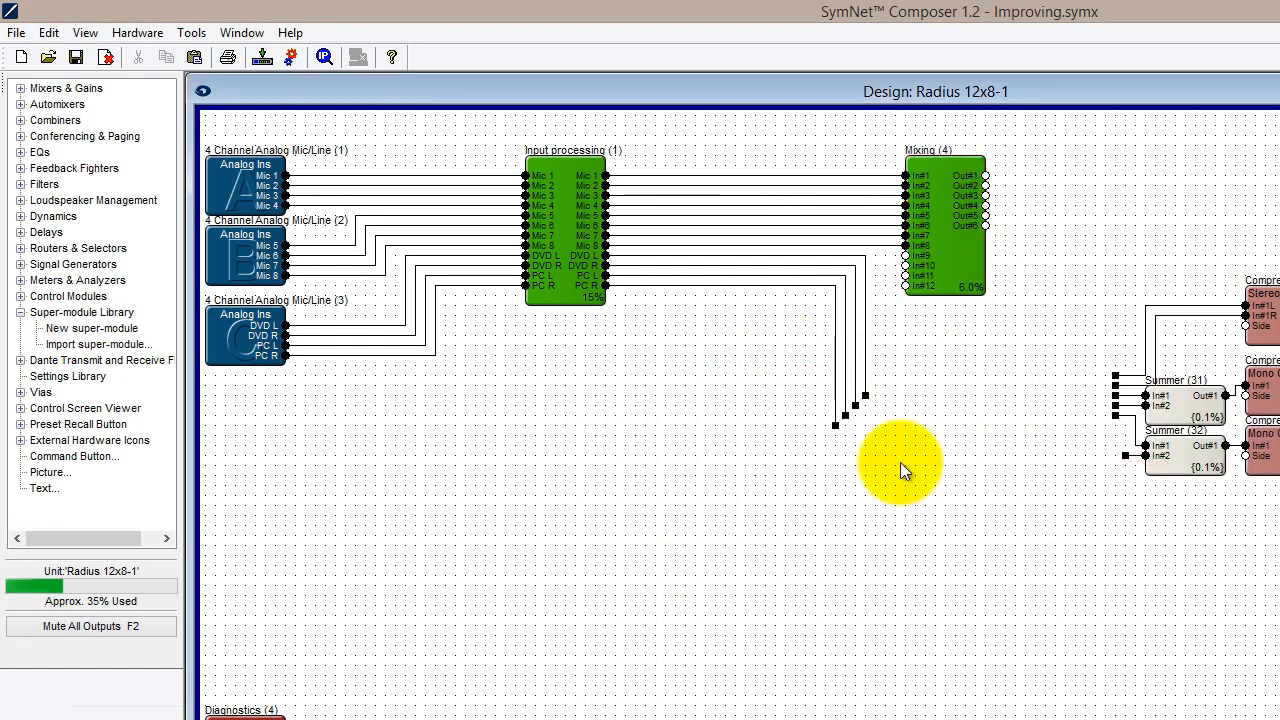
{"action": "left_click_drag", "start_coordinate": [908, 472], "coordinate": [798, 266]}
{"action": "key", "text": "Delete"}
Connect Input processing outputs 9 to 12 to Mixing inputs 9 to 12, and bring the Mixing block close to Input processing.
{"action": "left_click", "coordinate": [891, 330]}
{"action": "left_click_drag", "start_coordinate": [946, 262], "coordinate": [896, 266]}
{"action": "left_click", "coordinate": [890, 320]}
{"action": "left_click_drag", "start_coordinate": [905, 265], "coordinate": [897, 265]}
{"action": "key", "text": "Left"}
{"action": "key", "text": "Left"}
{"action": "key", "text": "Left"}
{"action": "key", "text": "Left"}
{"action": "key", "text": "Left"}
{"action": "key", "text": "Left"}
{"action": "key", "text": "Left"}
{"action": "key", "text": "Left"}
{"action": "key", "text": "Left"}
{"action": "key", "text": "Left"}
{"action": "key", "text": "Left"}
{"action": "key", "text": "Left"}
{"action": "key", "text": "Left"}
{"action": "key", "text": "Left"}
{"action": "key", "text": "Left"}
{"action": "key", "text": "Left"}
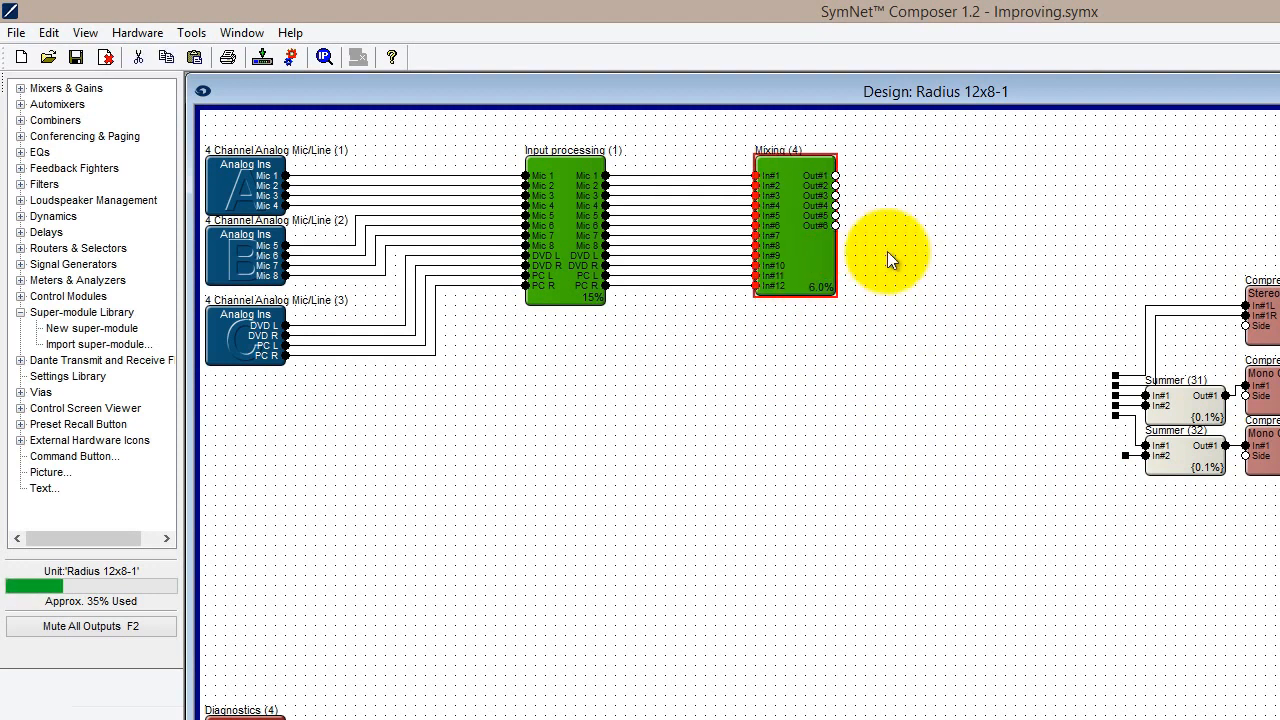
Add a new super-module named "Output Processing" with 6 inputs and 4 outputs to the design.
{"action": "left_click", "coordinate": [866, 366]}
{"action": "left_click_drag", "start_coordinate": [92, 328], "coordinate": [838, 426]}
{"action": "type", "text": "Output Processing"}
{"action": "key", "text": "Tab"}
{"action": "type", "text": "6"}
{"action": "key", "text": "Tab"}
{"action": "type", "text": "4"}
{"action": "left_click", "coordinate": [1158, 490]}
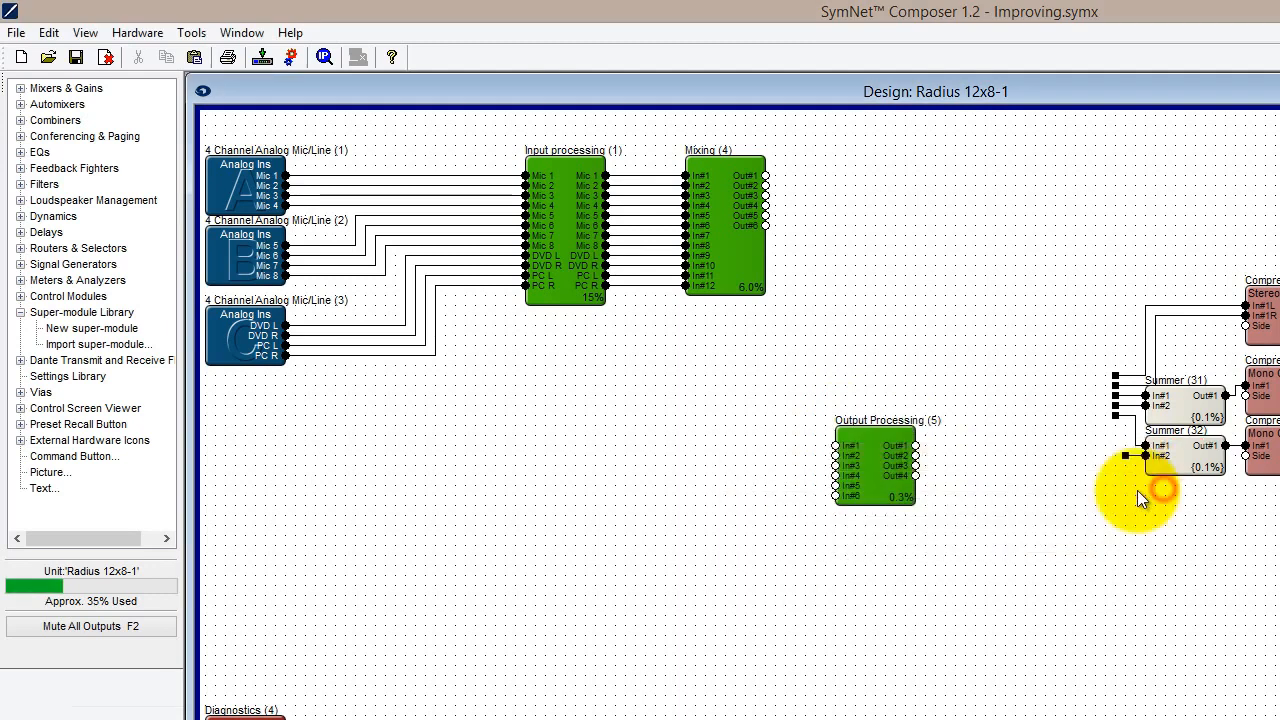
Place Output Processing beside the Mixing block and wire the six Mixing outputs to its six inputs.
{"action": "left_click_drag", "start_coordinate": [869, 484], "coordinate": [849, 215]}
{"action": "key", "text": "6"}
{"action": "left_click_drag", "start_coordinate": [766, 176], "coordinate": [812, 175]}
Cut the summers, compressor/limiters and speaker managers from the design and paste them into the Output Processing super-module.
{"action": "left_click_drag", "start_coordinate": [1068, 188], "coordinate": [1279, 514]}
{"action": "key", "text": "ctrl+x"}
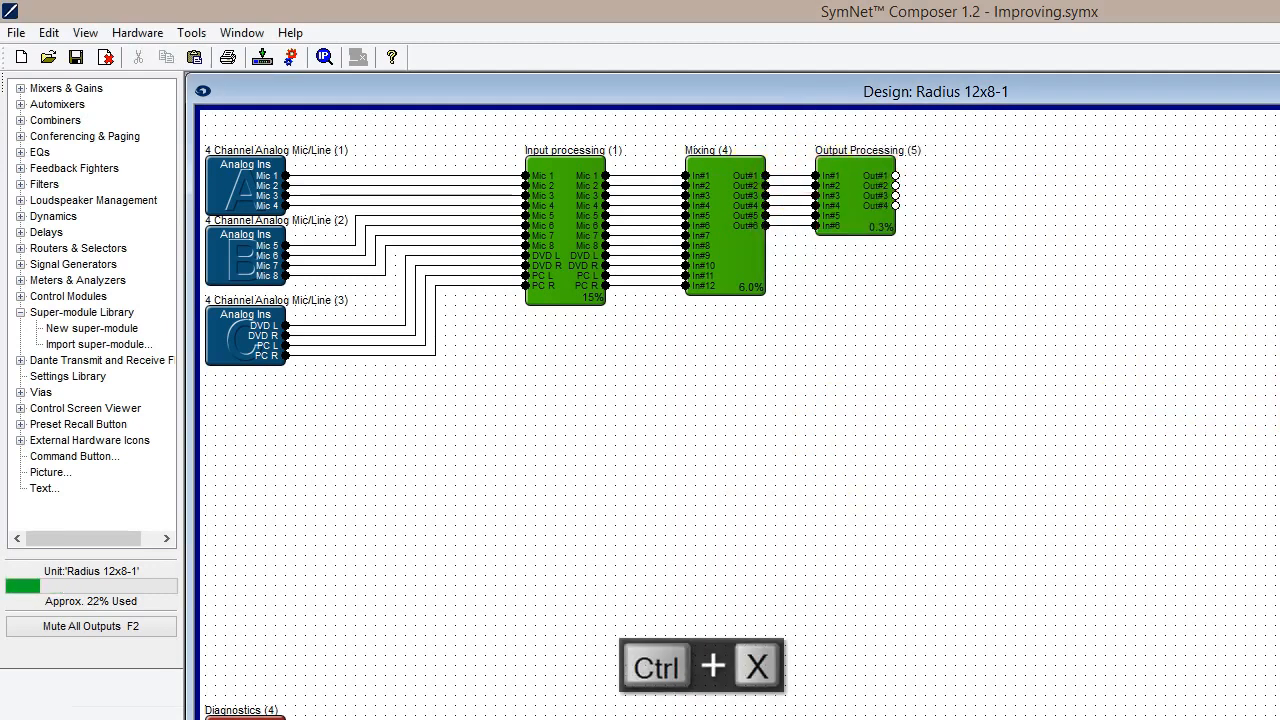
{"action": "double_click", "coordinate": [855, 195]}
{"action": "key", "text": "ctrl+v"}
Arrange the pasted modules between the super-module's inputs and outputs, and delete the loose wires on both sides.
{"action": "left_click_drag", "start_coordinate": [950, 521], "coordinate": [350, 287]}
{"action": "left_click_drag", "start_coordinate": [649, 692], "coordinate": [320, 692]}
{"action": "left_click_drag", "start_coordinate": [687, 290], "coordinate": [498, 151]}
{"action": "left_click_drag", "start_coordinate": [723, 357], "coordinate": [655, 132]}
{"action": "key", "text": "Delete"}
{"action": "left_click_drag", "start_coordinate": [391, 366], "coordinate": [312, 195]}
{"action": "key", "text": "Delete"}
Wire the speaker managers to Out#1 to Out#4, and In#1 to In#6 to the stereo compressor/limiter and both summers.
{"action": "mouse_move", "coordinate": [645, 145]}
{"action": "left_mouse_down"}
{"action": "mouse_move", "coordinate": [696, 134]}
{"action": "mouse_move", "coordinate": [696, 154]}
{"action": "left_mouse_up"}
{"action": "mouse_move", "coordinate": [696, 174]}
{"action": "left_mouse_down"}
{"action": "mouse_move", "coordinate": [645, 225]}
{"action": "mouse_move", "coordinate": [645, 275]}
{"action": "left_mouse_up"}
{"action": "mouse_move", "coordinate": [276, 134]}
{"action": "left_mouse_down"}
{"action": "mouse_move", "coordinate": [455, 146]}
{"action": "mouse_move", "coordinate": [276, 154]}
{"action": "left_mouse_up"}
{"action": "left_click_drag", "start_coordinate": [276, 174], "coordinate": [353, 222]}
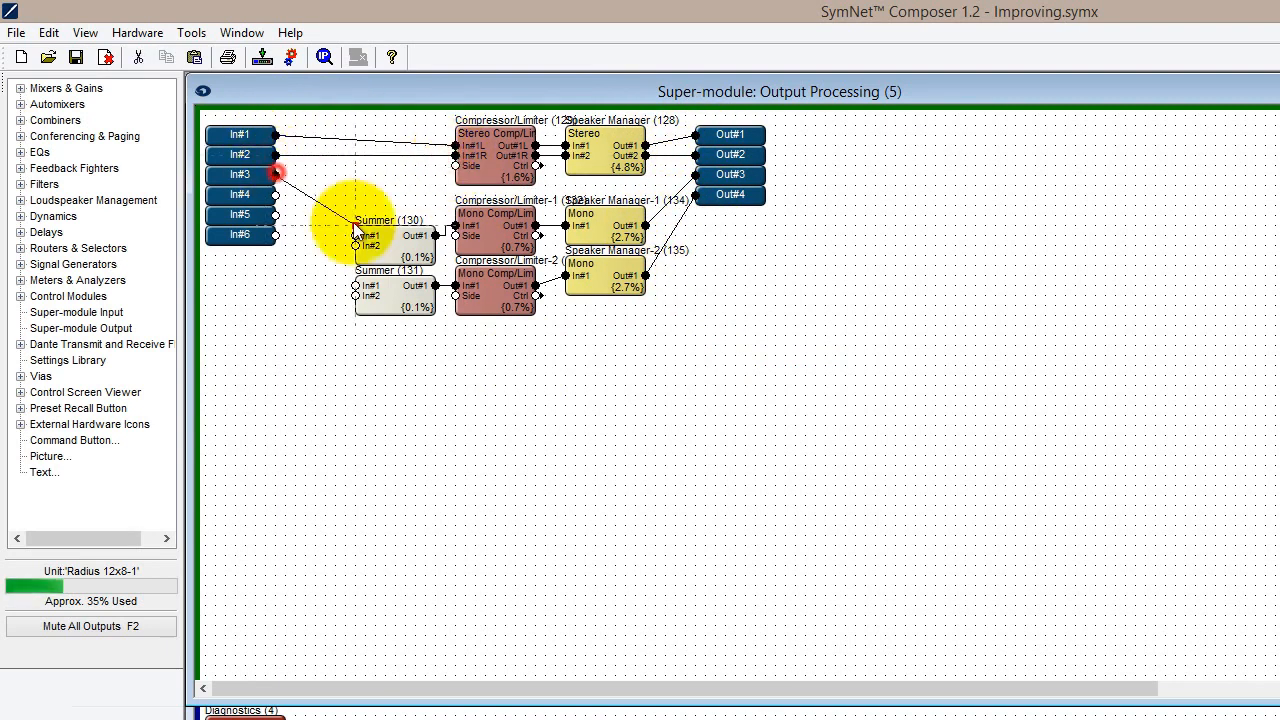
{"action": "left_click_drag", "start_coordinate": [276, 214], "coordinate": [355, 285]}
{"action": "left_click_drag", "start_coordinate": [276, 234], "coordinate": [356, 296]}
{"action": "key", "text": "ctrl+F4"}
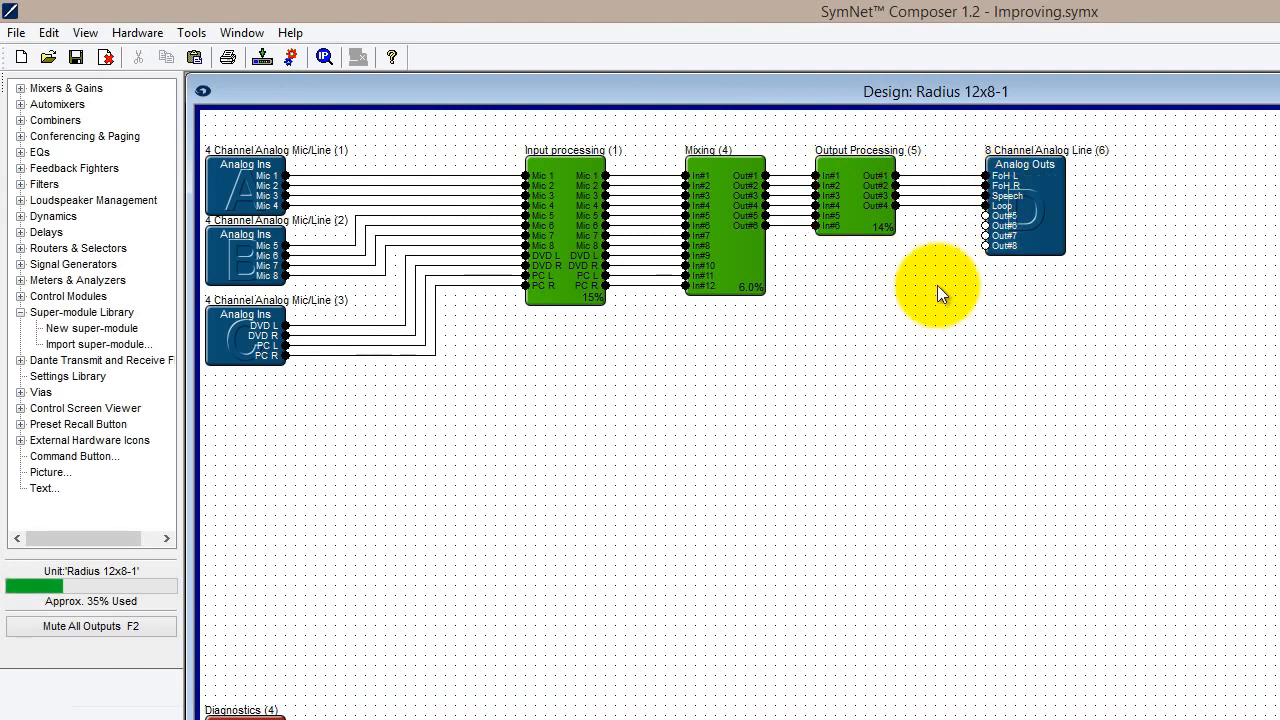
Review the contents of the Input processing, Mixing and Output Processing super-modules one after another.
{"action": "double_click", "coordinate": [566, 208]}
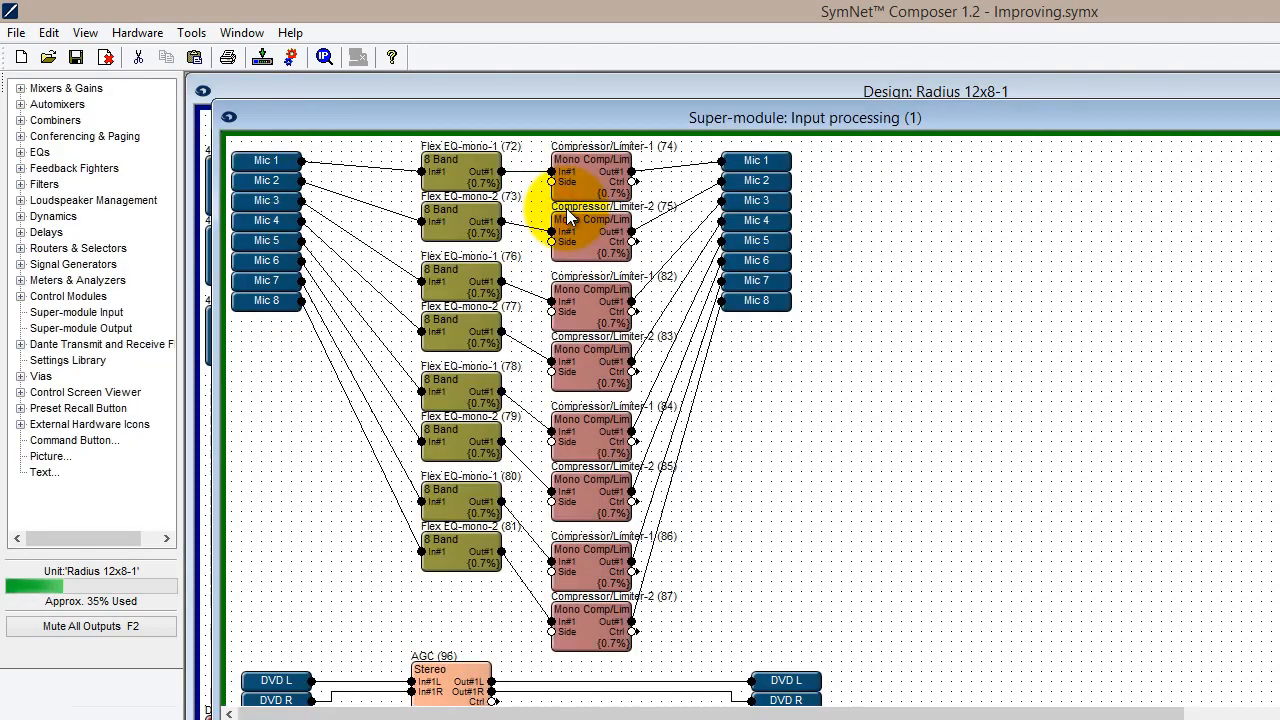
{"action": "key", "text": "ctrl+F4"}
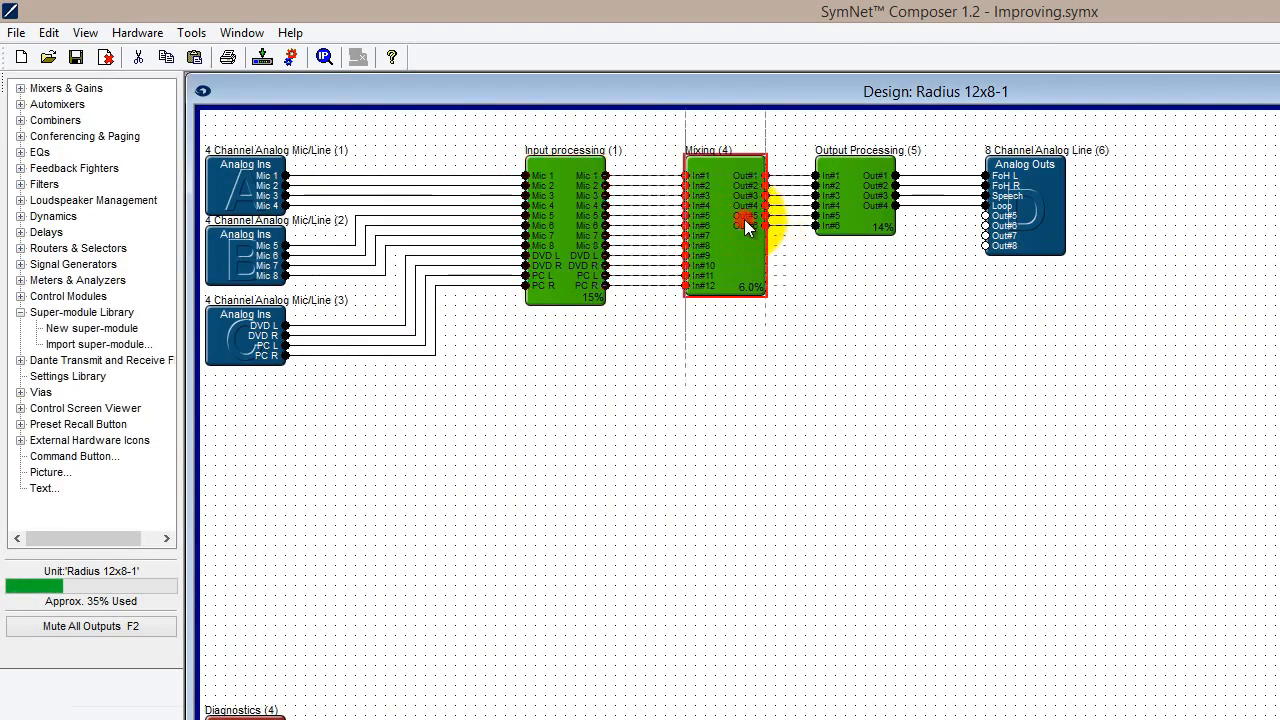
{"action": "double_click", "coordinate": [747, 227]}
{"action": "key", "text": "ctrl+F4"}
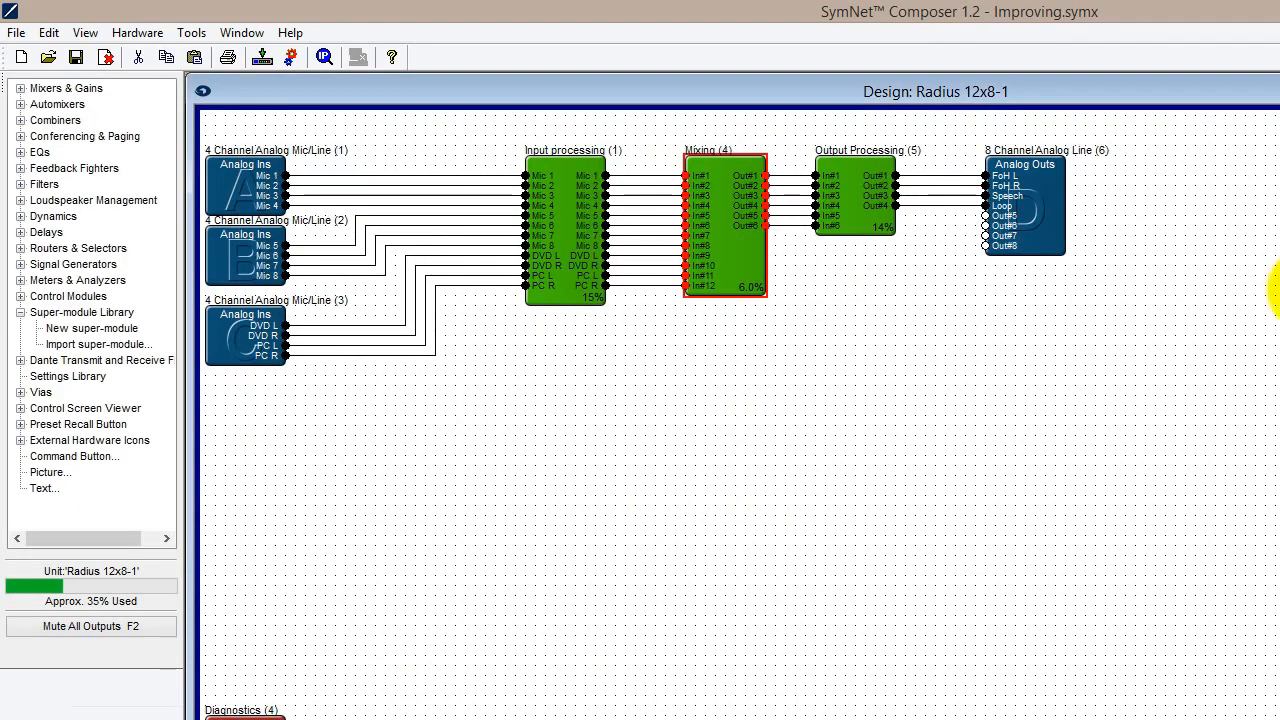
{"action": "double_click", "coordinate": [851, 200]}
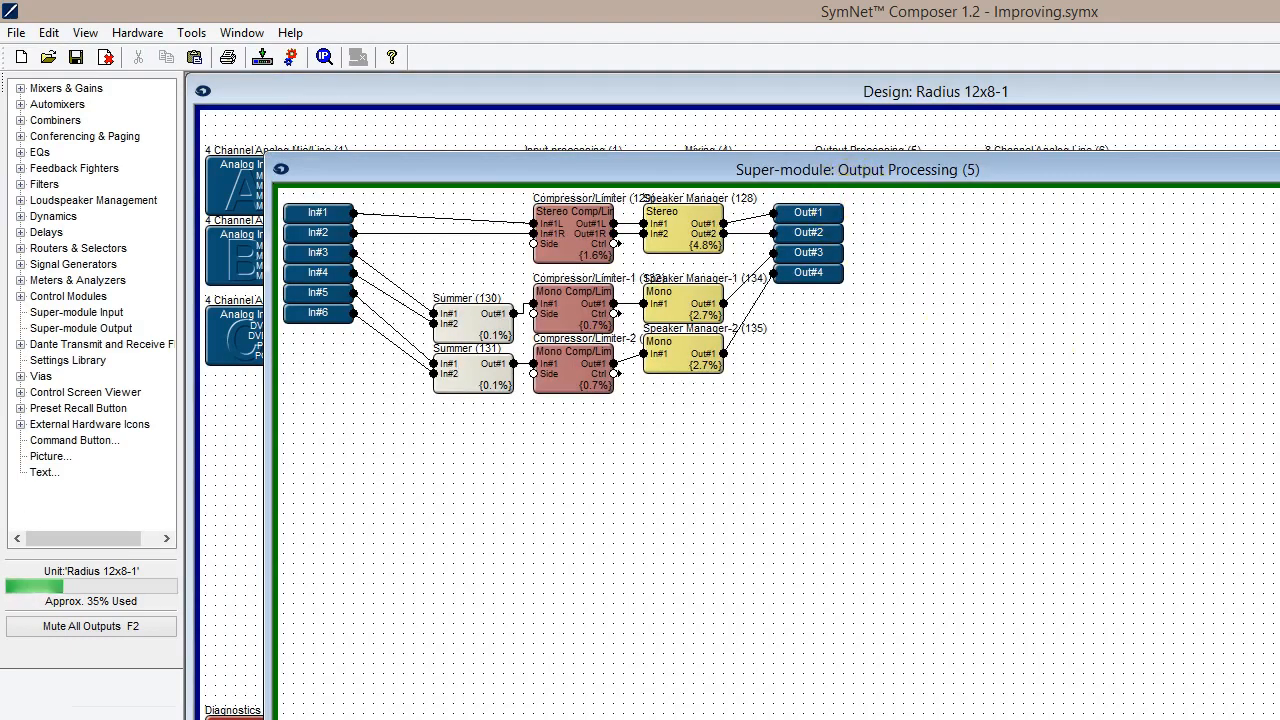
{"action": "key", "text": "ctrl+F4"}
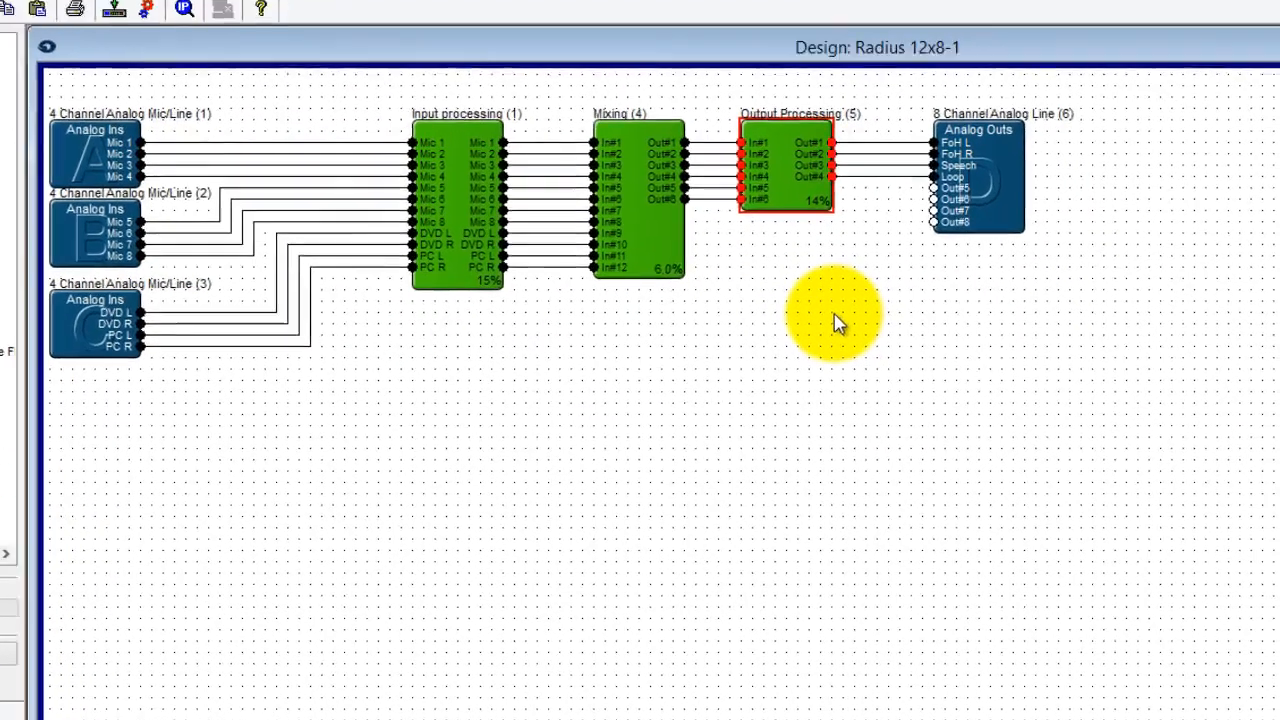
Make two copies of the Output Processing super-module in the empty area below the original, and delete both copies.
{"action": "right_click", "coordinate": [860, 210]}
{"action": "left_click", "coordinate": [704, 418]}
{"action": "right_click", "coordinate": [599, 293]}
{"action": "left_click", "coordinate": [690, 544]}
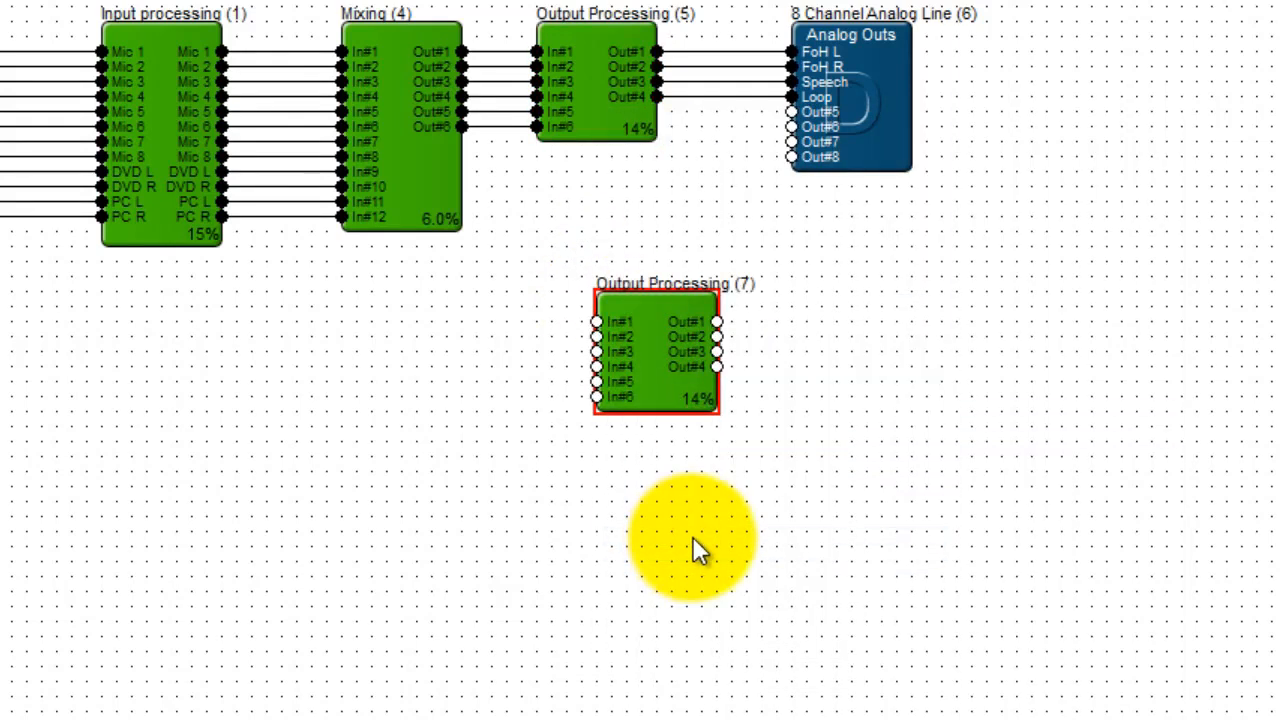
{"action": "key", "text": "ctrl+d"}
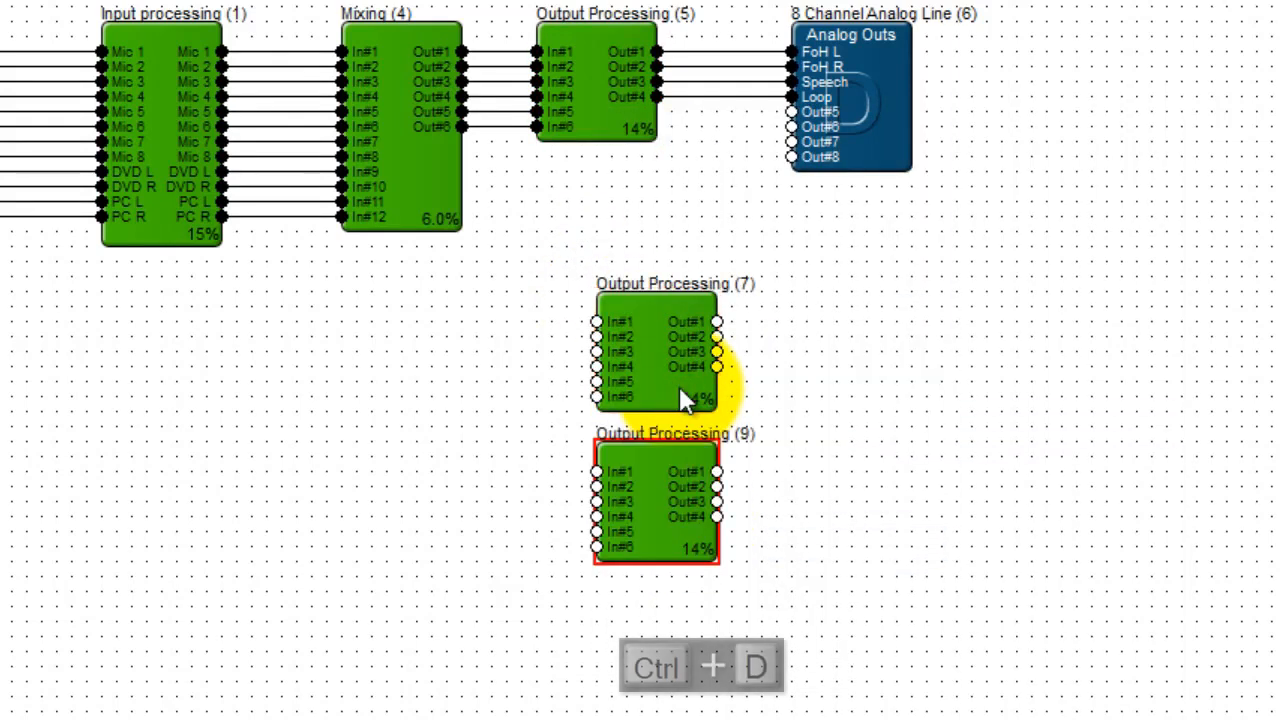
{"action": "left_click_drag", "start_coordinate": [557, 203], "coordinate": [772, 632]}
{"action": "key", "text": "Delete"}
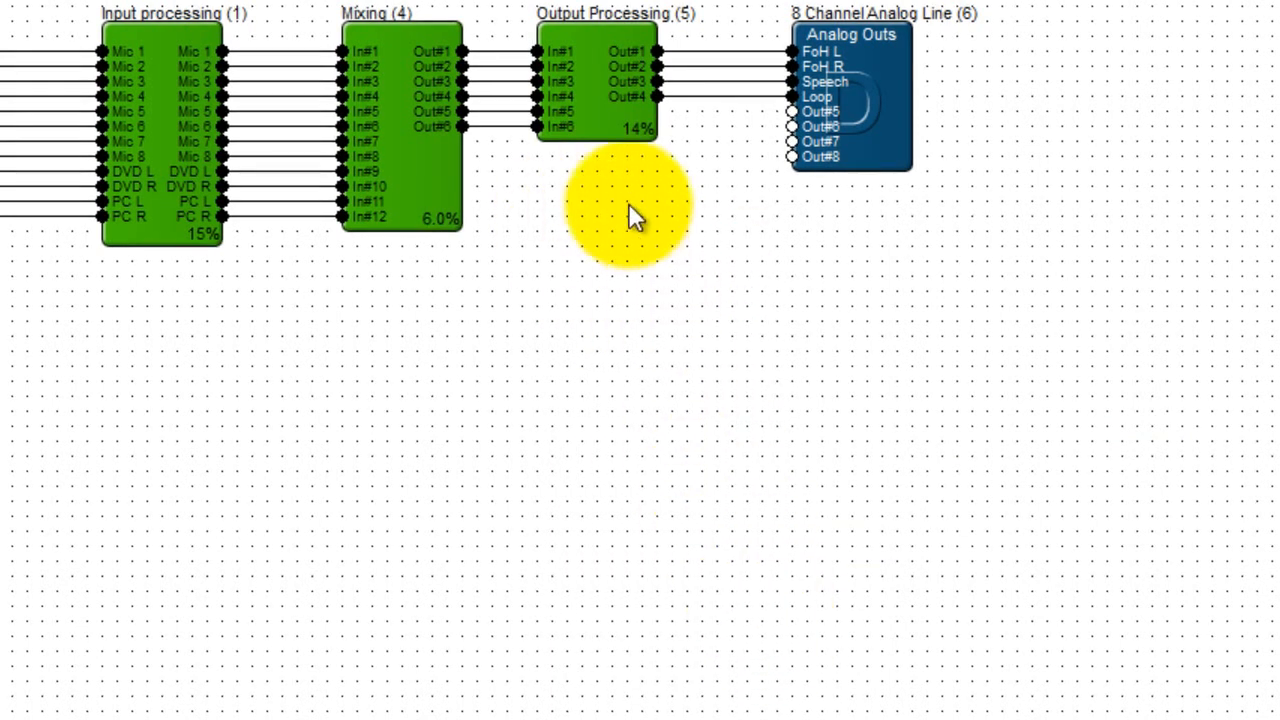
Save the Output Processing super-module in the site's super-module library.
{"action": "right_click", "coordinate": [589, 98]}
{"action": "left_click", "coordinate": [817, 524]}
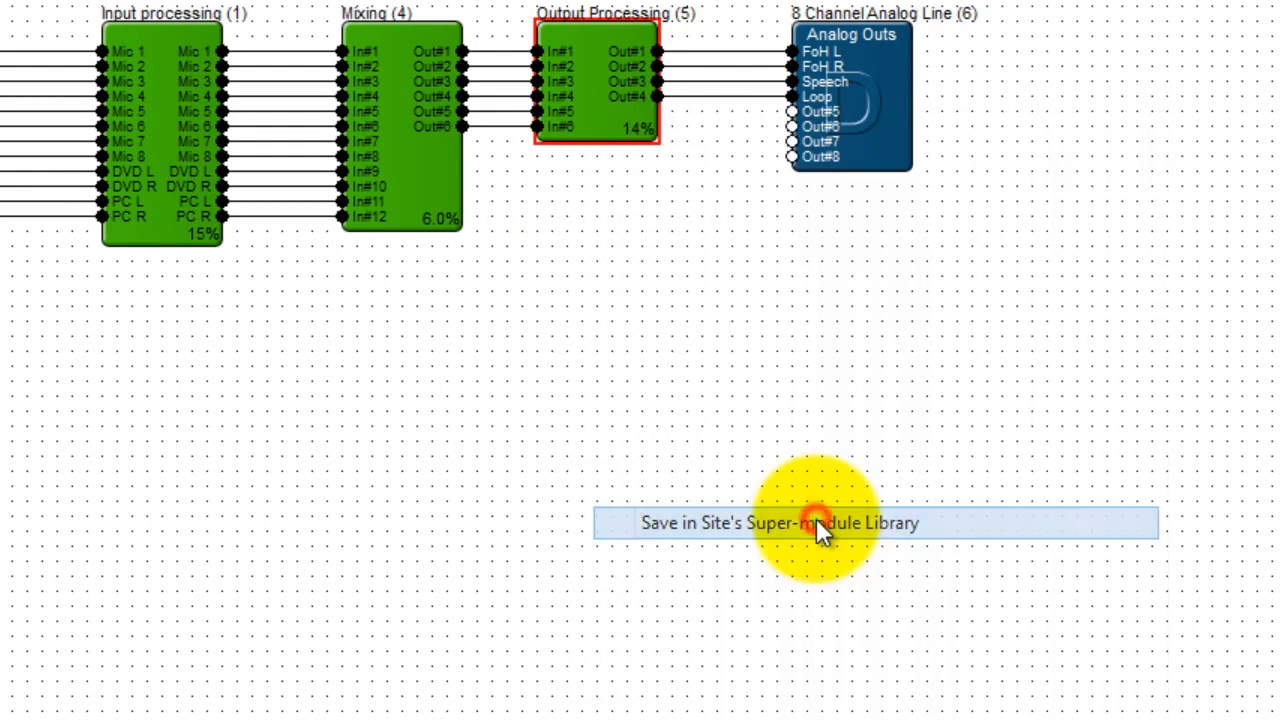
{"action": "left_click", "coordinate": [1048, 570]}
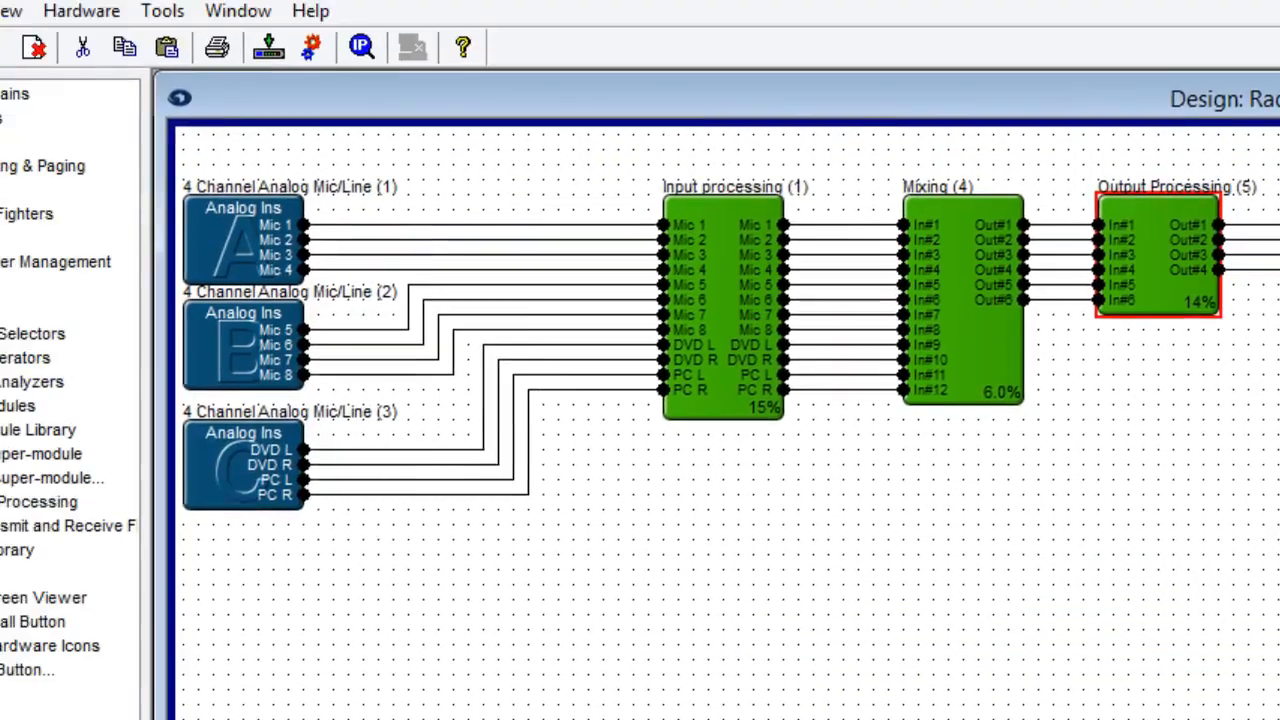
Export Output Processing from the Super-module Library Manager as Output Processing.smfx in the Super-modules folder, replacing the existing file.
{"action": "left_click", "coordinate": [289, 50]}
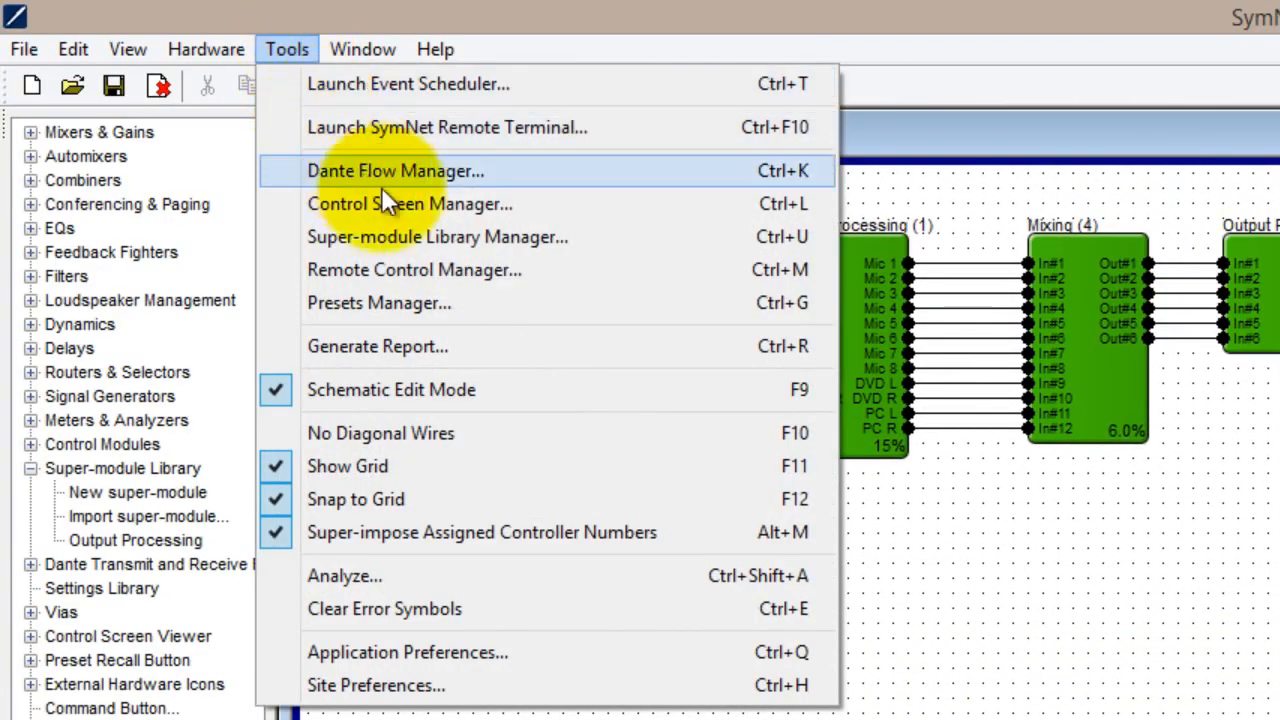
{"action": "left_click", "coordinate": [414, 236]}
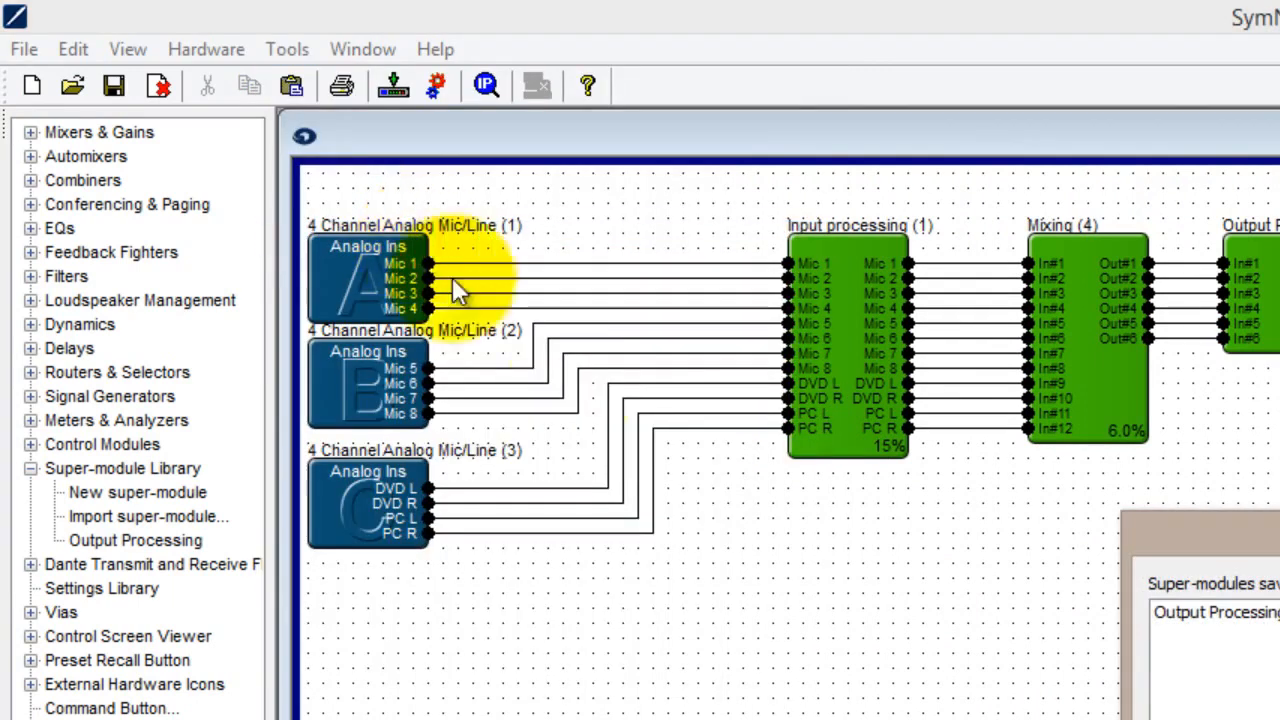
{"action": "left_click", "coordinate": [1218, 610]}
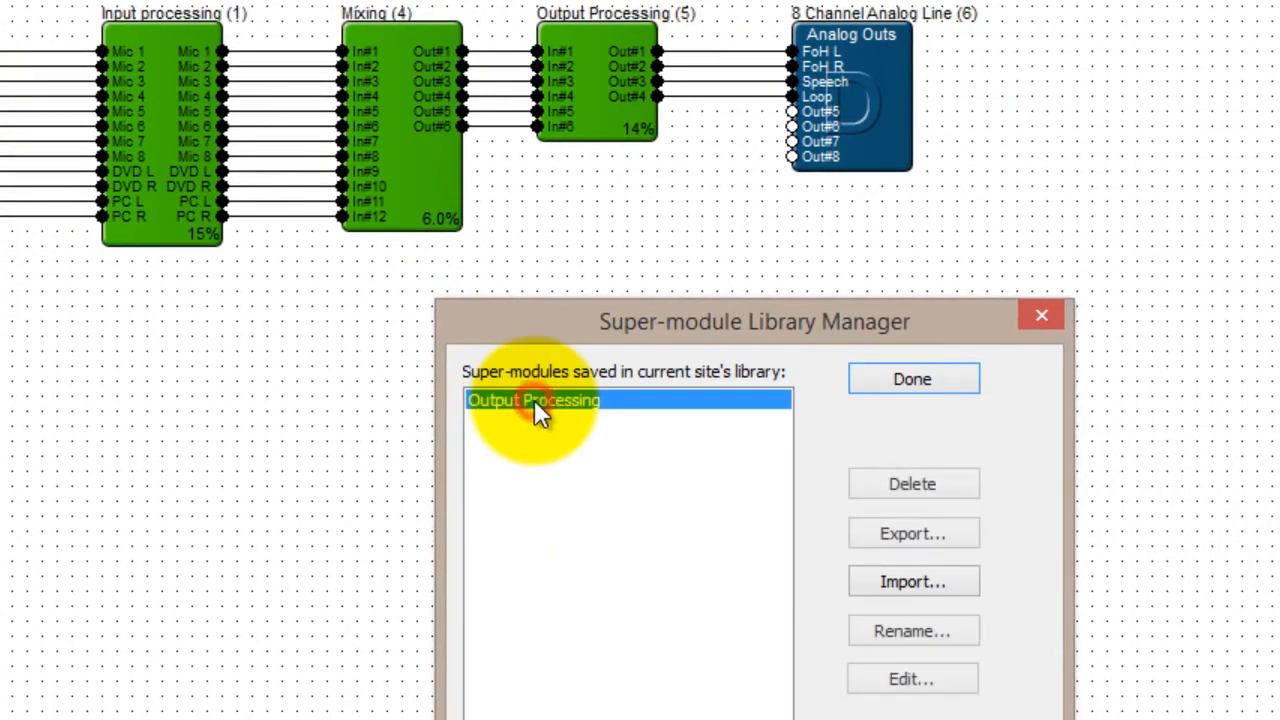
{"action": "left_click", "coordinate": [910, 533]}
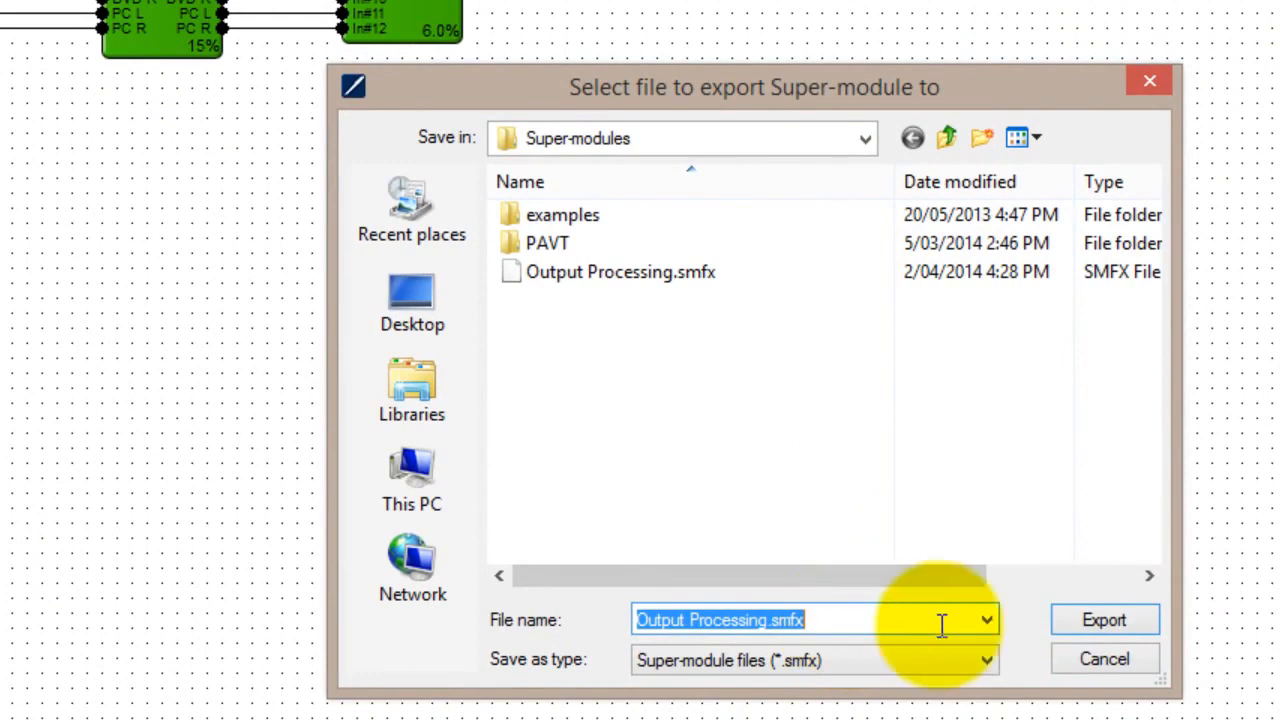
{"action": "left_click", "coordinate": [1088, 688]}
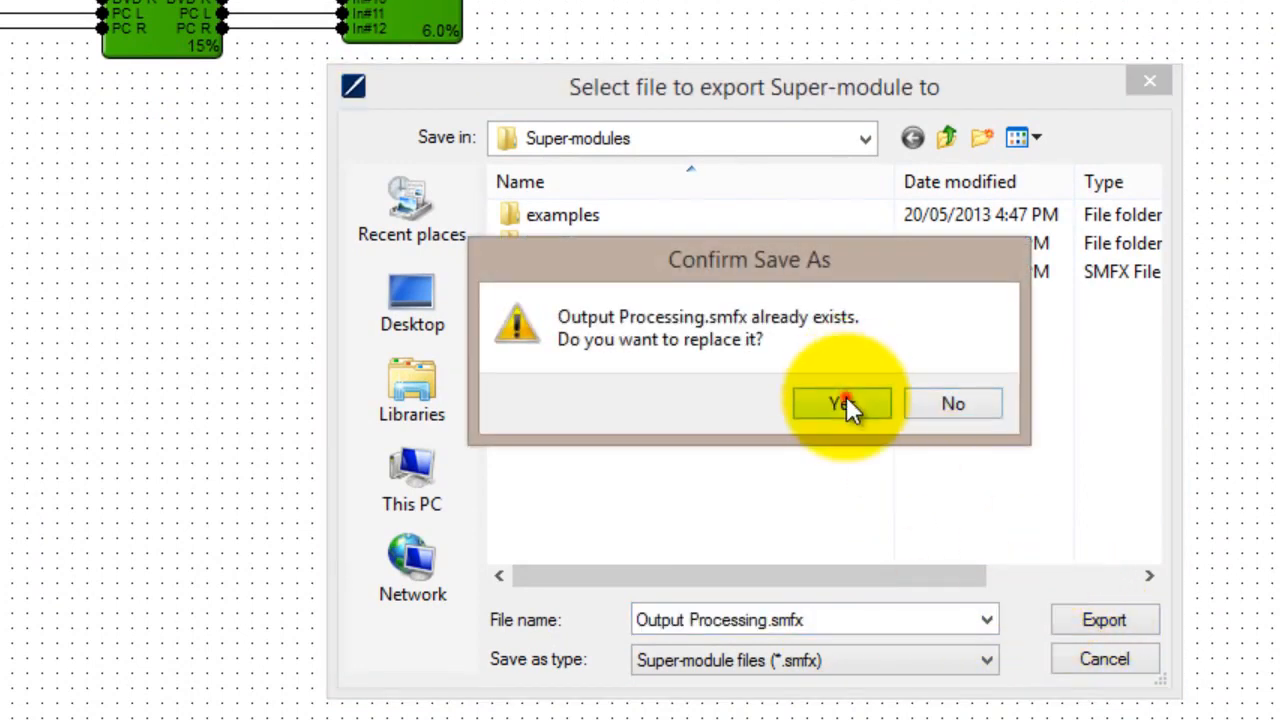
{"action": "left_click", "coordinate": [846, 403]}
Set and confirm a user password for the Output Processing library super-module, and turn on its password protection.
{"action": "left_click", "coordinate": [627, 212]}
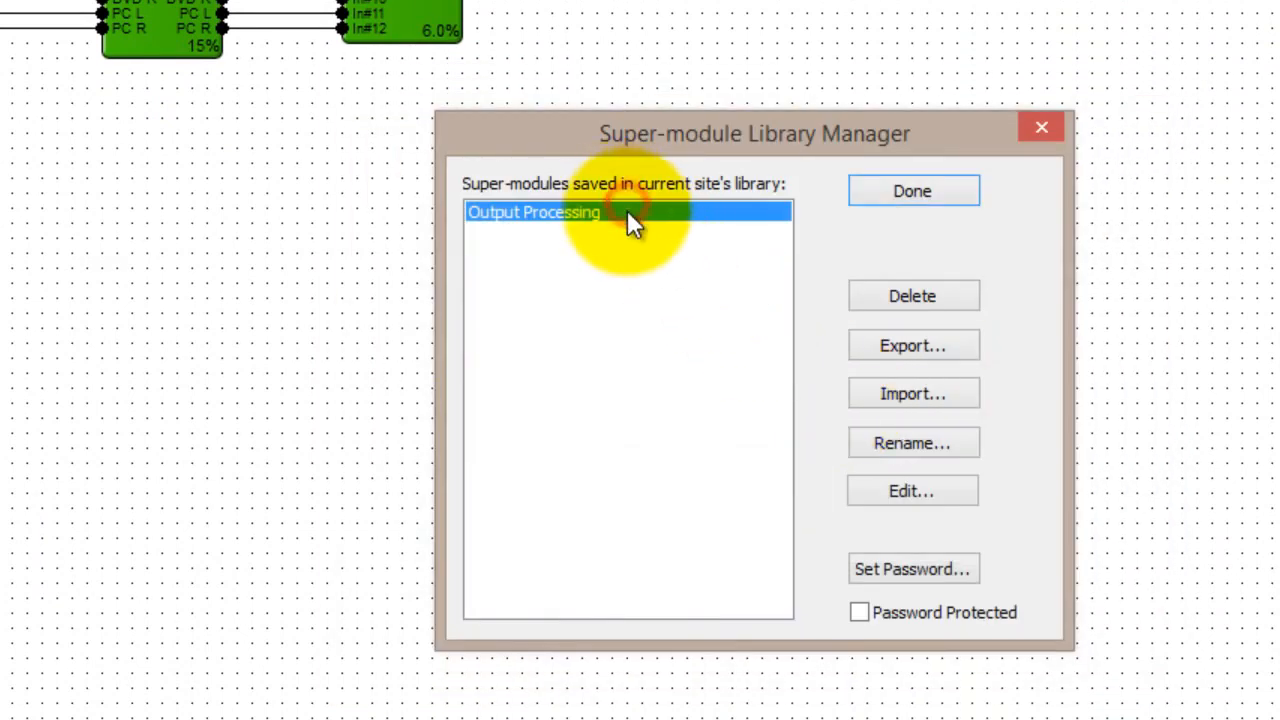
{"action": "left_click", "coordinate": [885, 565]}
{"action": "left_click", "coordinate": [741, 399]}
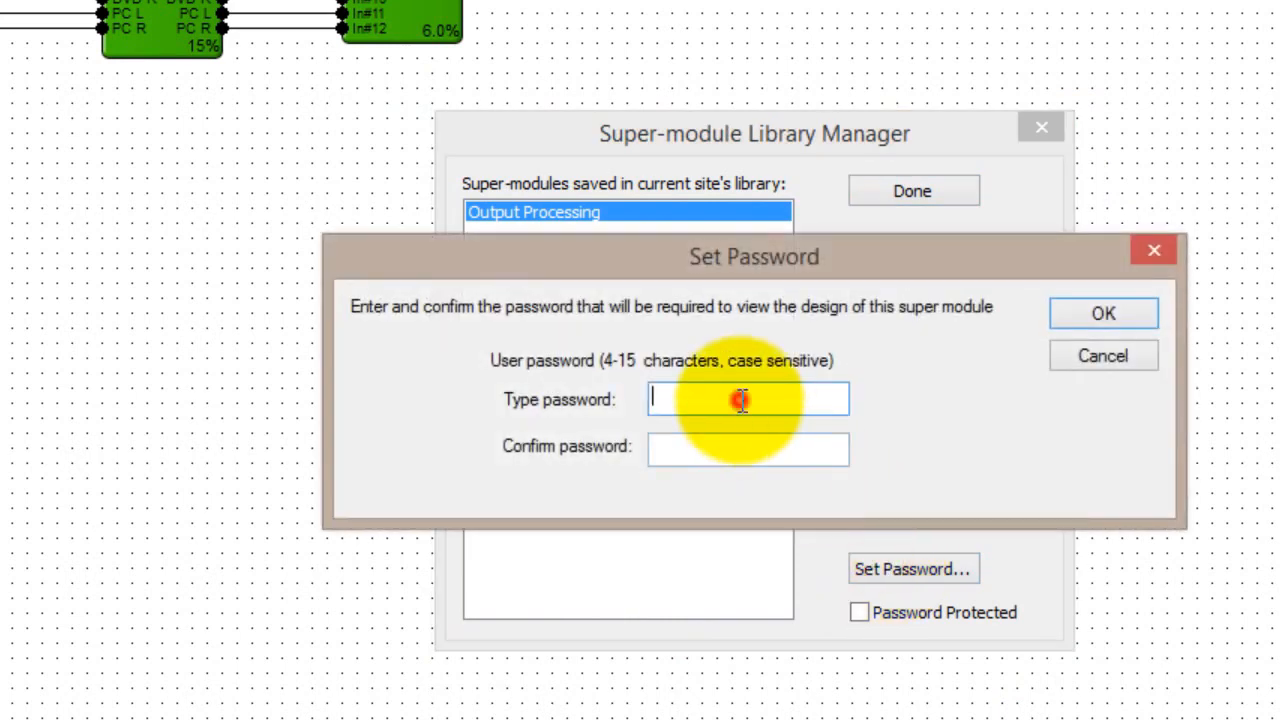
{"action": "type", "text": "*********"}
{"action": "key", "text": "Tab"}
{"action": "type", "text": "*********"}
{"action": "left_click", "coordinate": [1125, 312]}
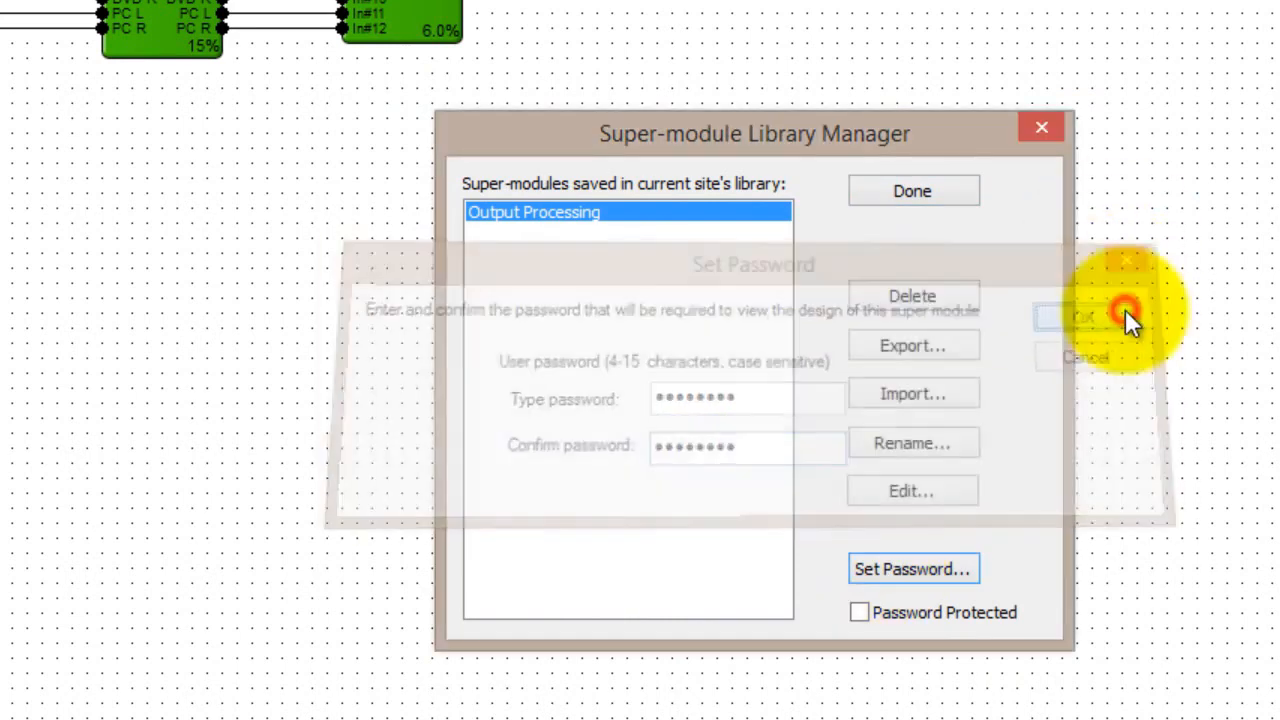
{"action": "left_click", "coordinate": [860, 613]}
{"action": "left_click", "coordinate": [912, 190]}
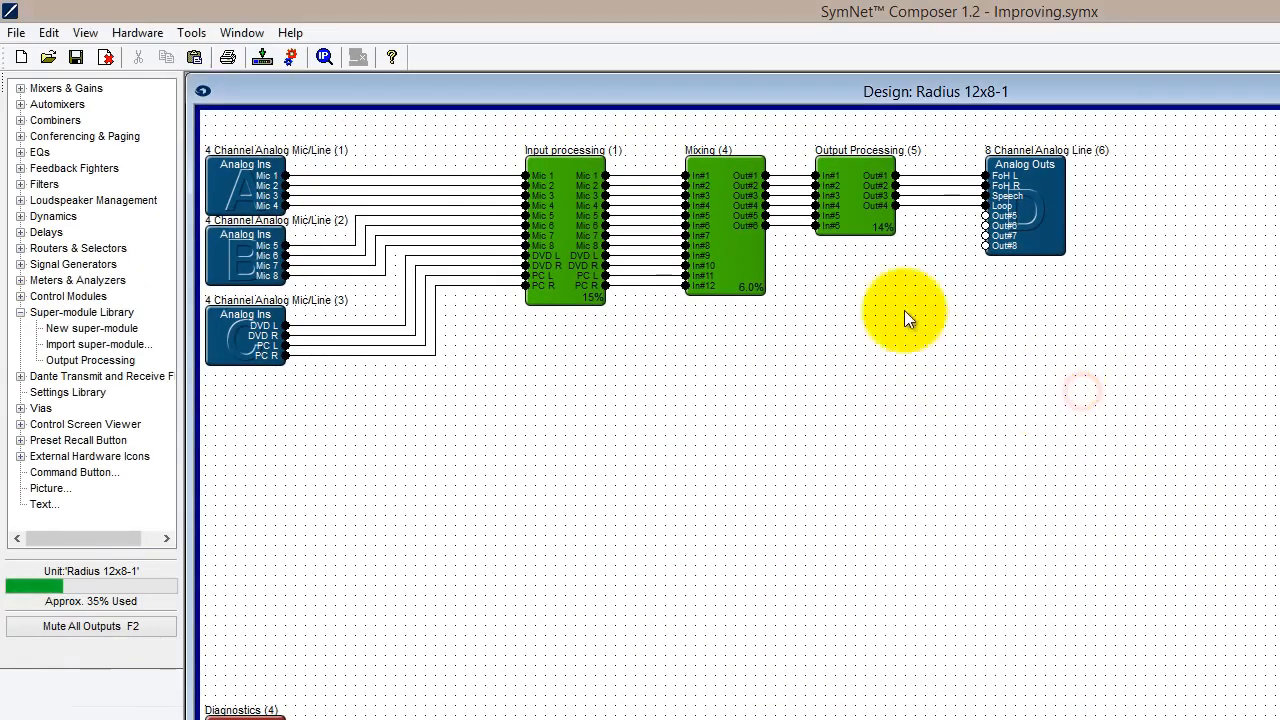
Open the protected Output Processing super-module in the design by entering the super-module password.
{"action": "double_click", "coordinate": [871, 201]}
{"action": "type", "text": "*********"}
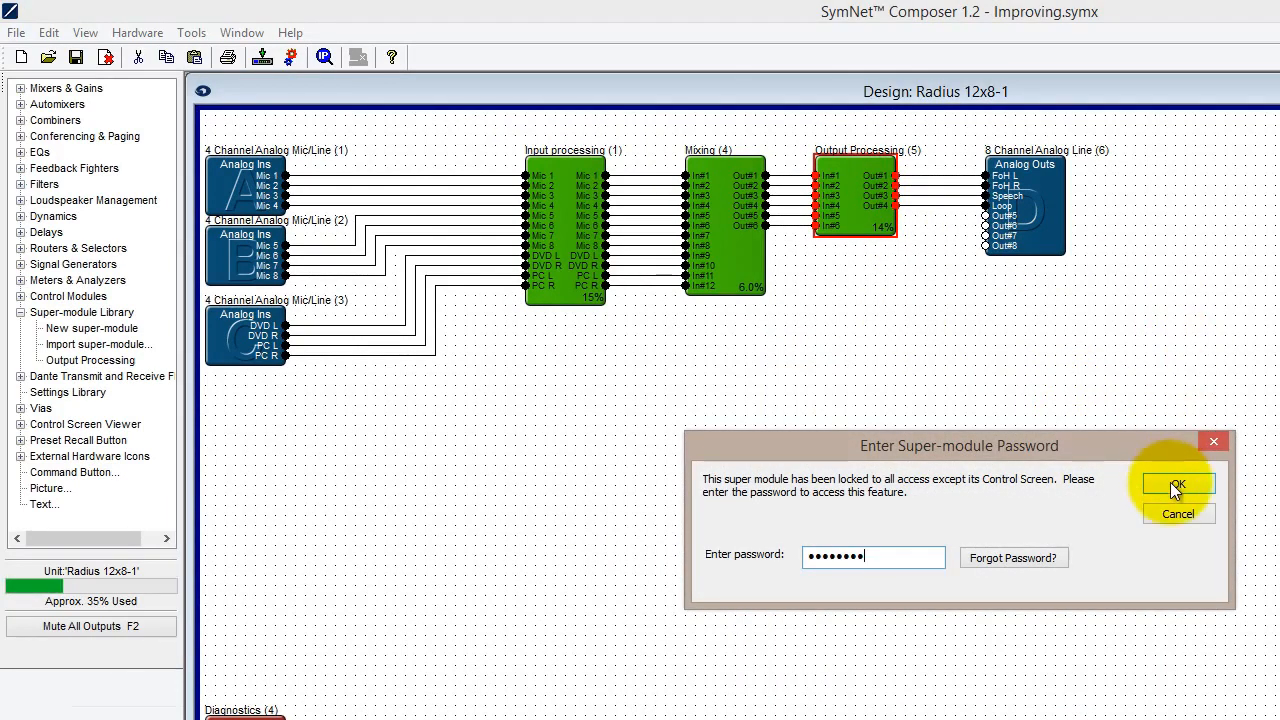
{"action": "left_click", "coordinate": [1170, 482]}
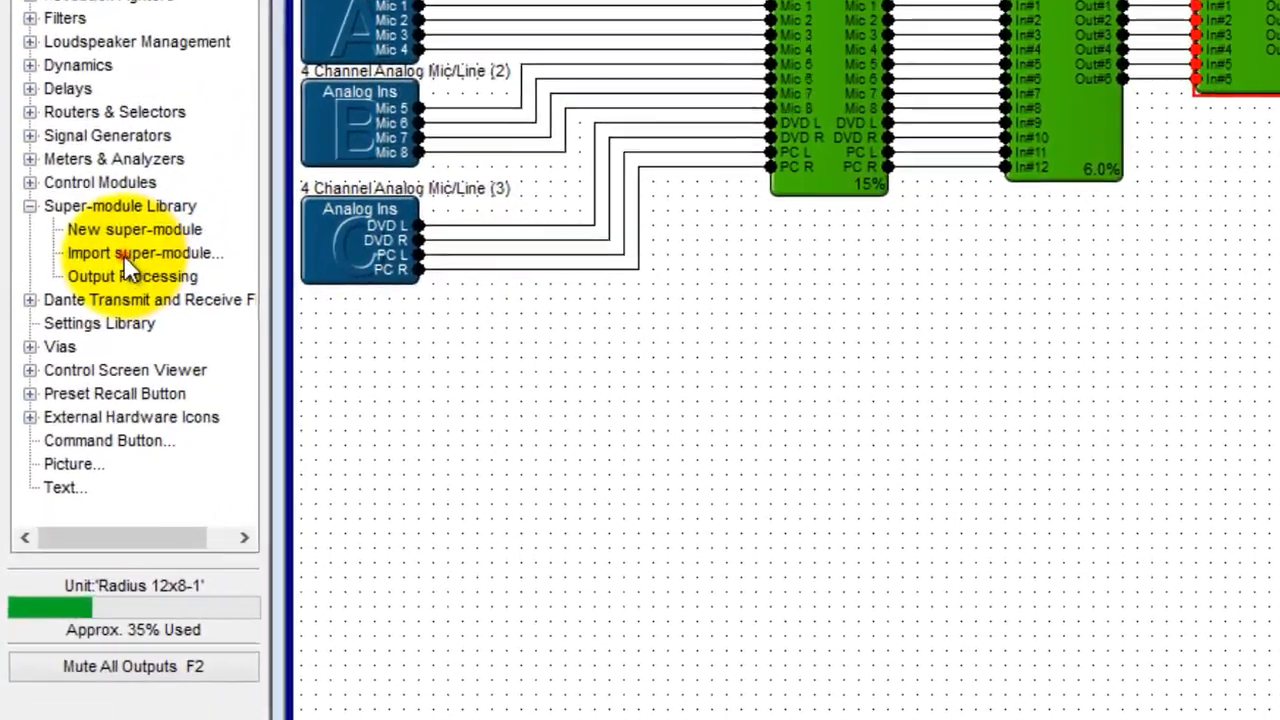
Import the super-module file Ocean Noise Generator - Stereo.smfx from the Toys folder of the examples into the design.
{"action": "left_click_drag", "start_coordinate": [125, 255], "coordinate": [821, 262]}
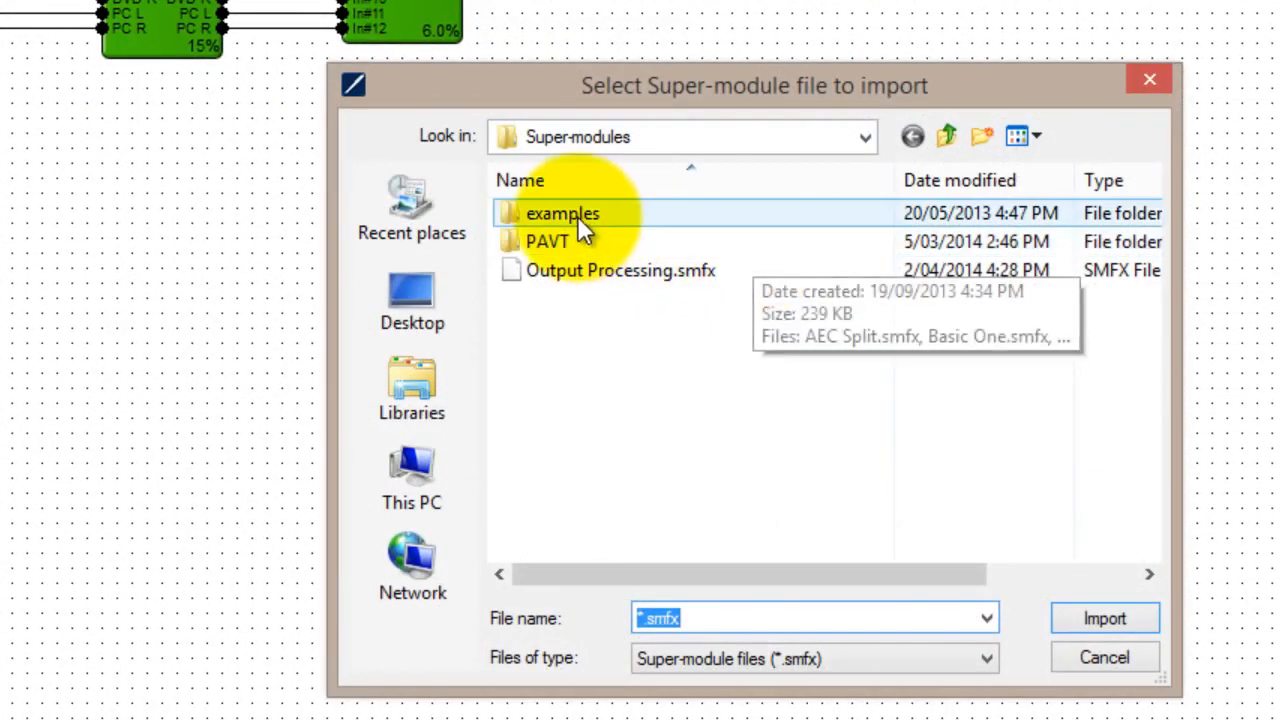
{"action": "double_click", "coordinate": [577, 216]}
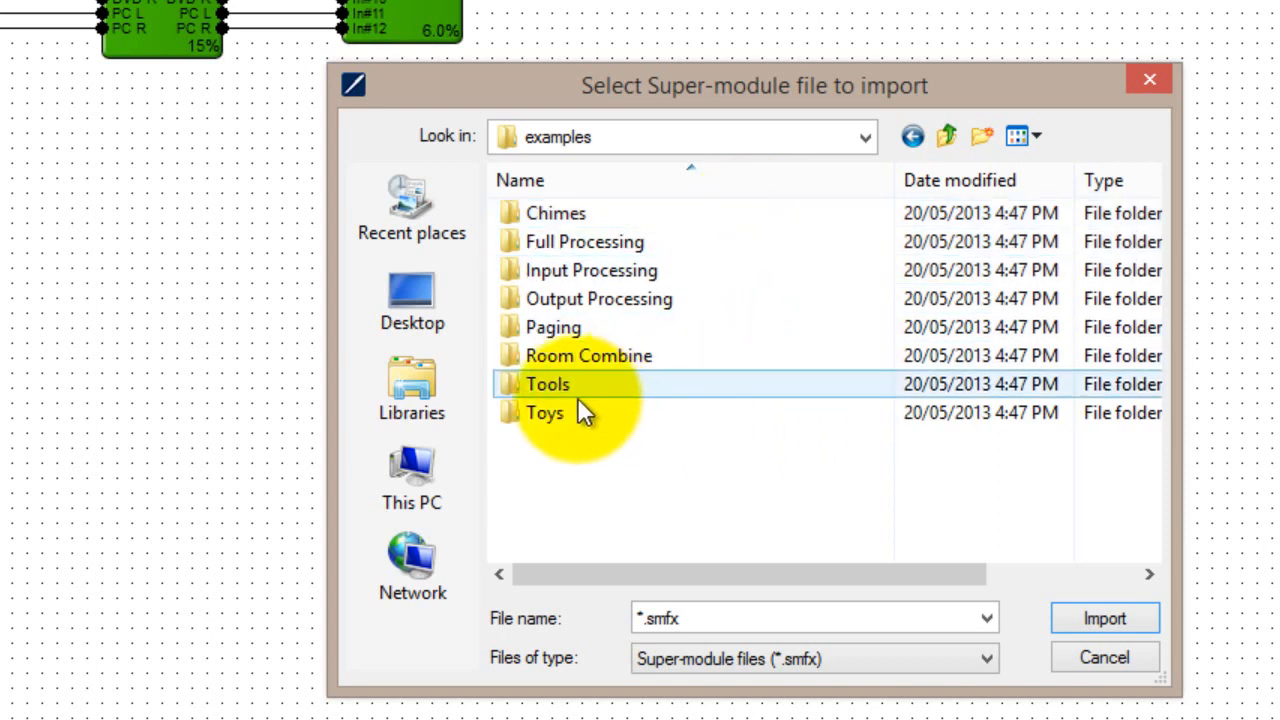
{"action": "double_click", "coordinate": [558, 420]}
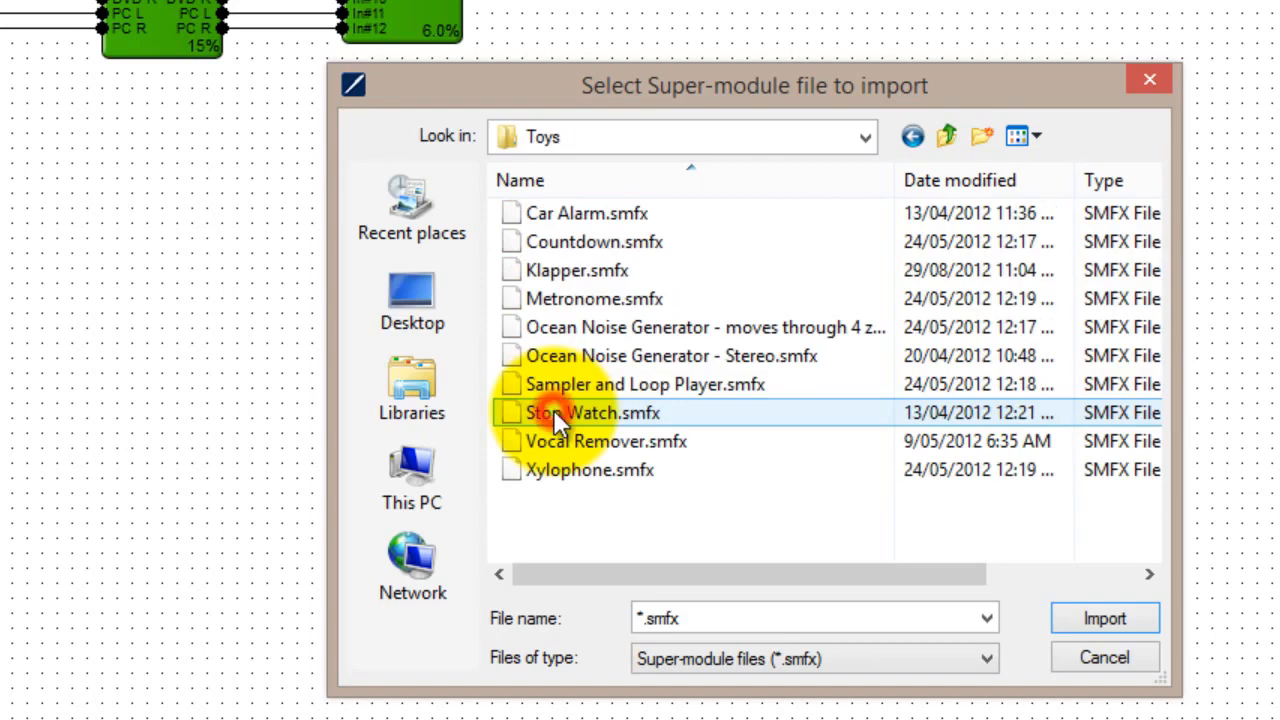
{"action": "left_click", "coordinate": [729, 357]}
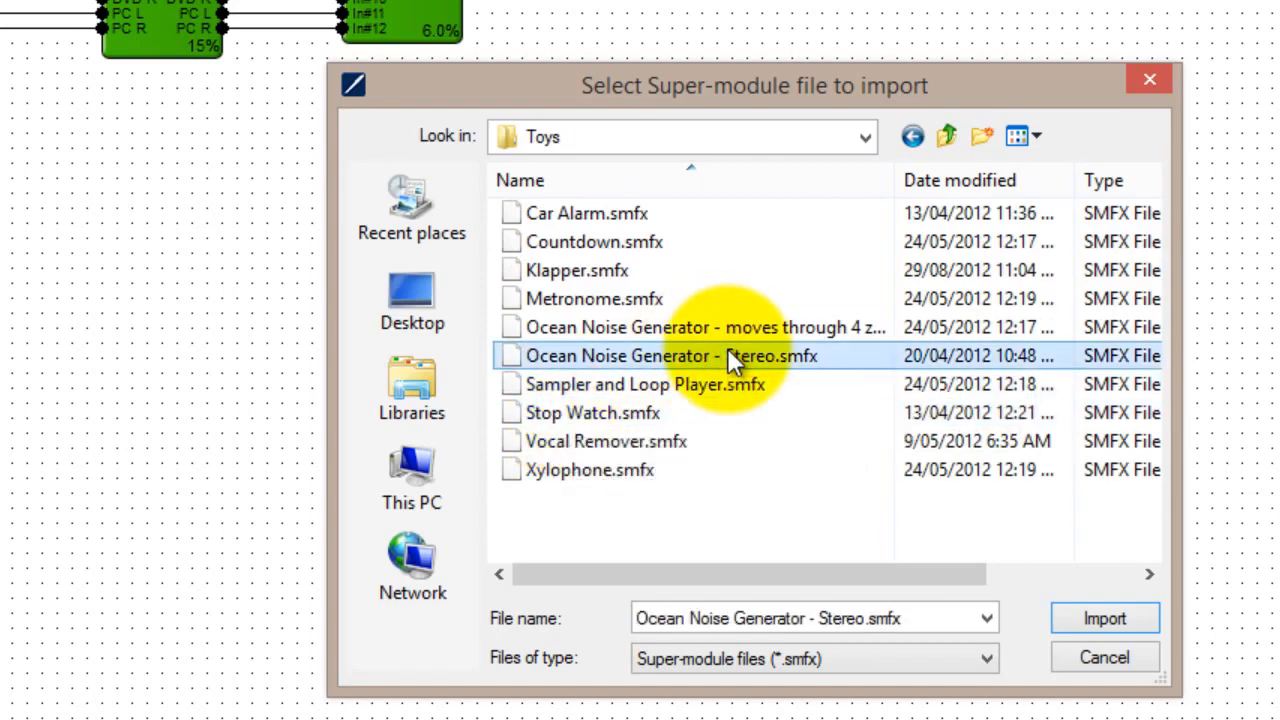